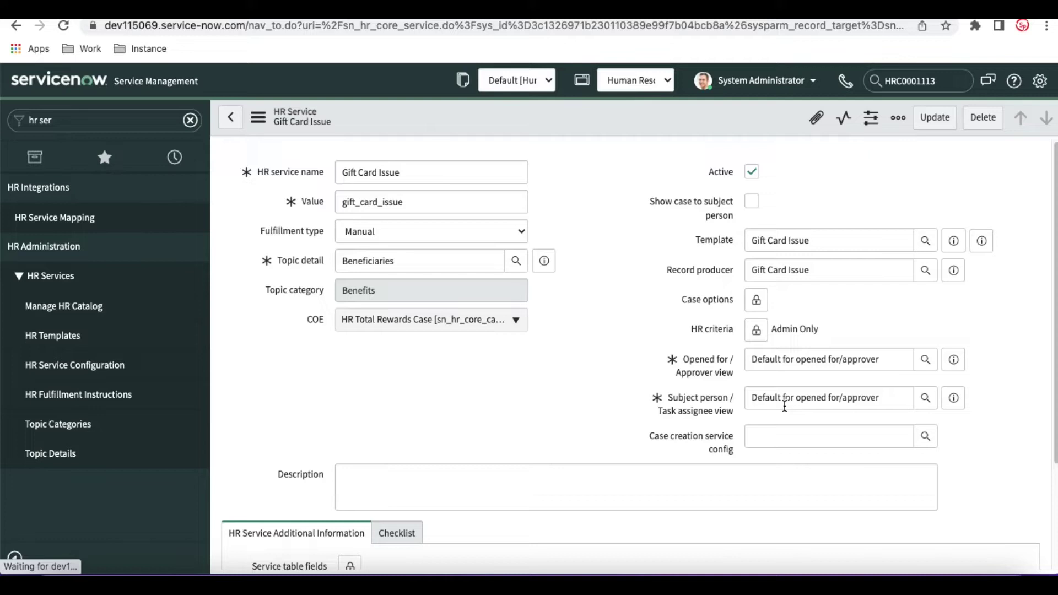
# - Show the Gift Card Issue service's opened-for/approver configuration preview (COE sn_hr_core_case)
pyautogui.click(953, 360)
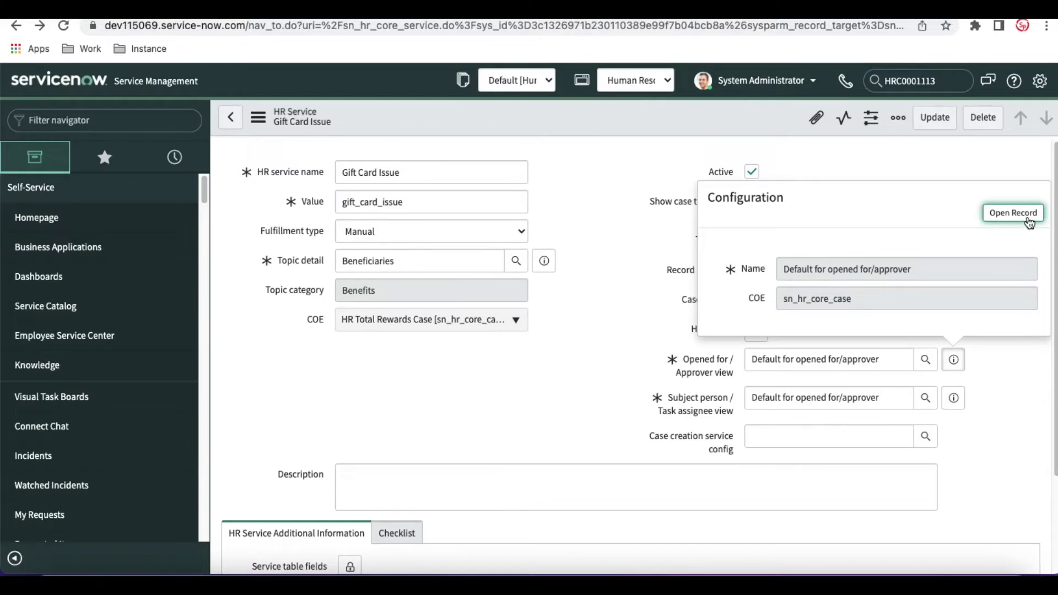
# - Copy the sn_hr_core_config_case table name and open its list via sn_hr_core_config_case.LIST
pyautogui.click(1012, 213)
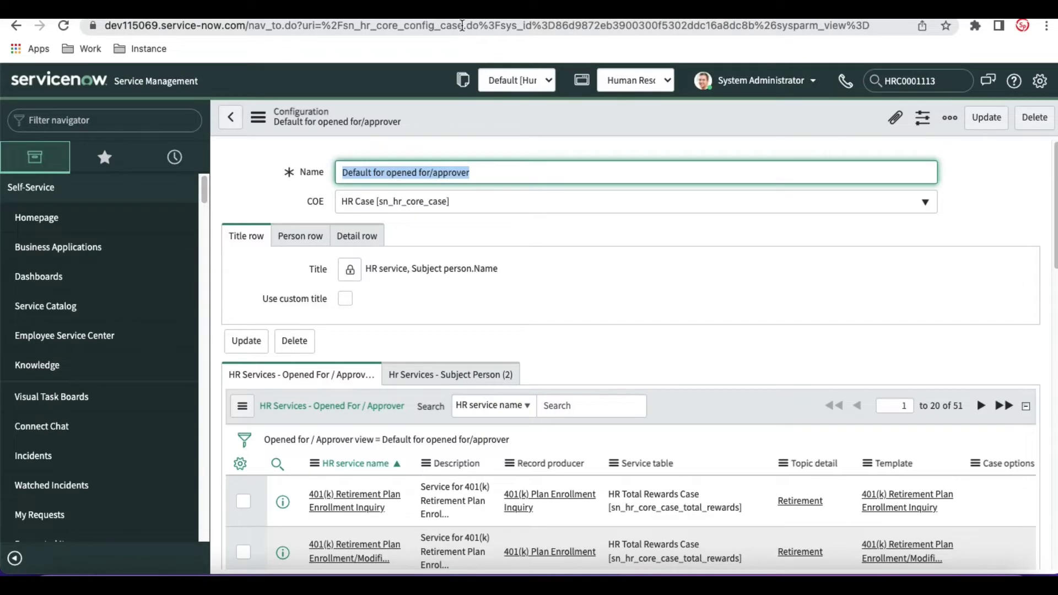
pyautogui.moveTo(463, 26); pyautogui.dragTo(342, 25)
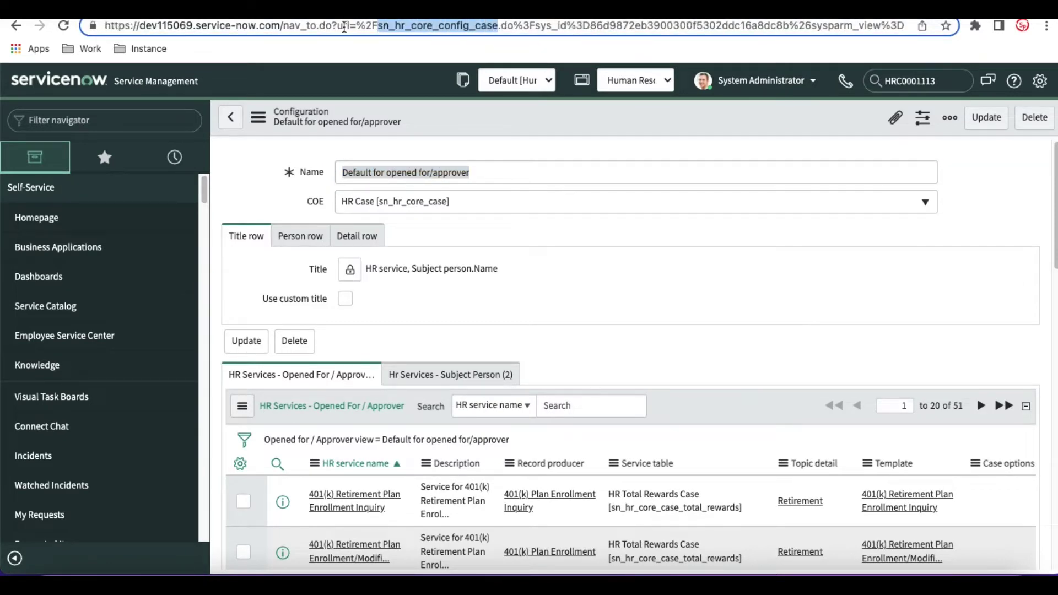
pyautogui.click(110, 127)
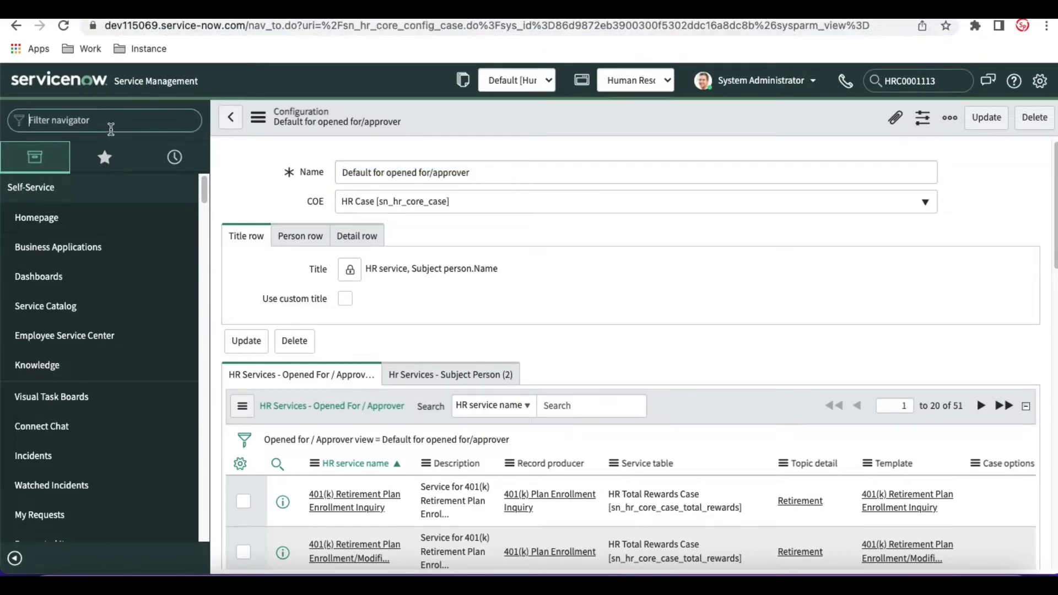
pyautogui.click(17, 26)
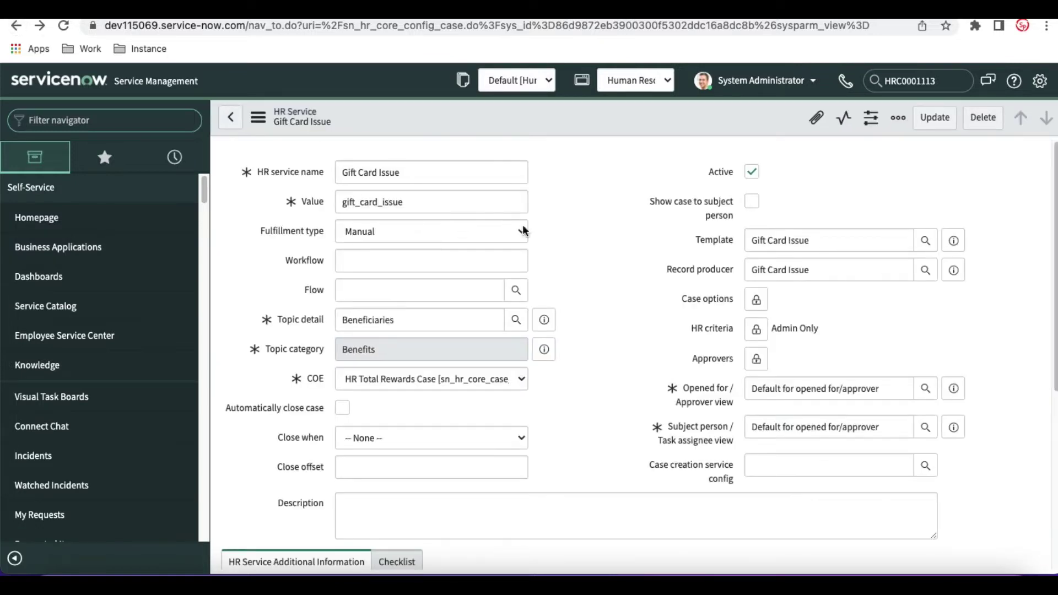
pyautogui.click(154, 126)
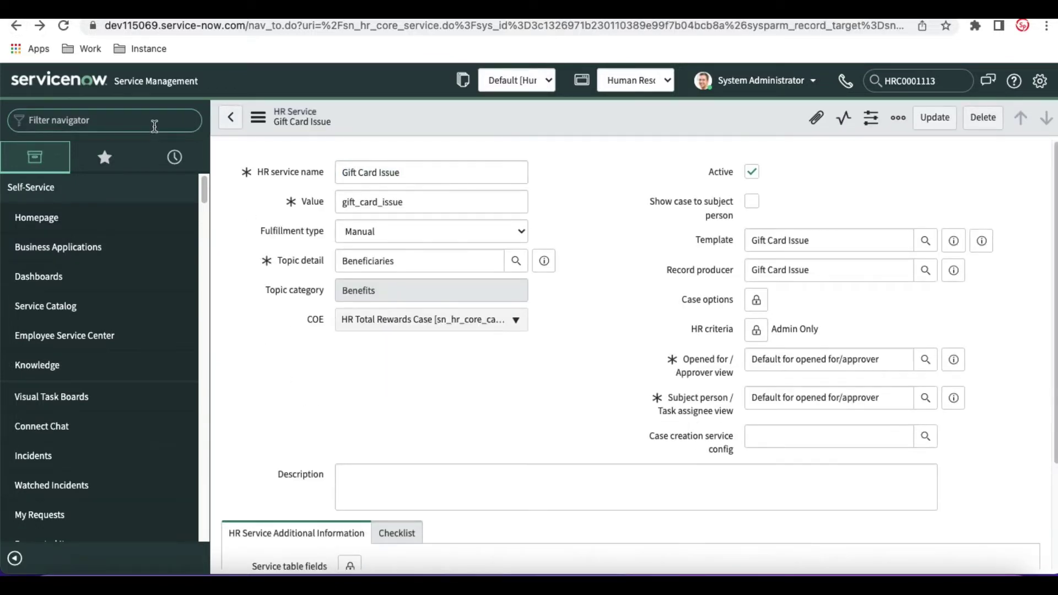
pyautogui.write('sn_hr_core_config_case.')
pyautogui.write('LIST')
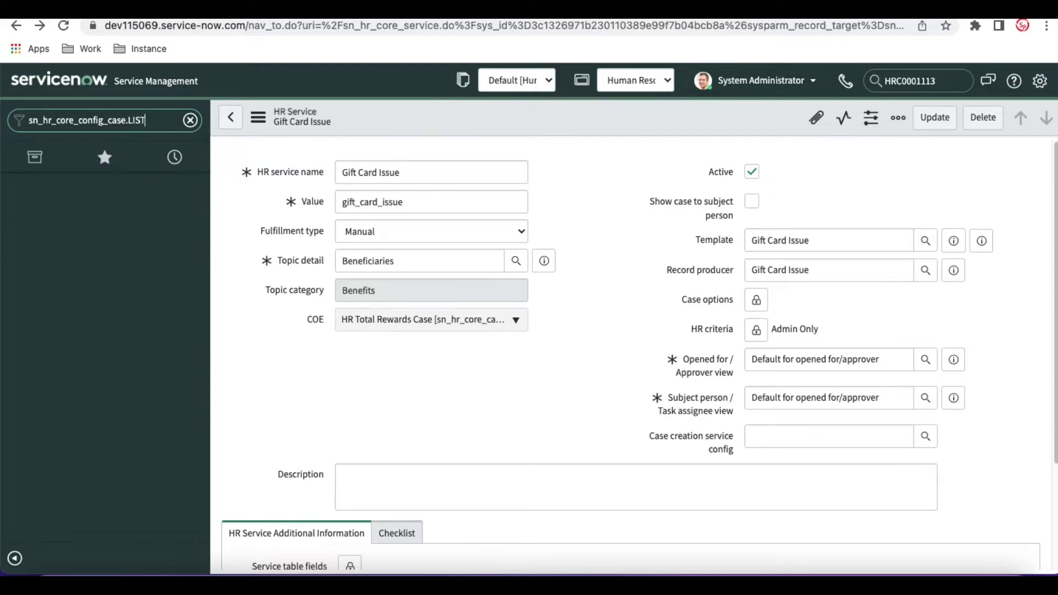
pyautogui.press('Return')
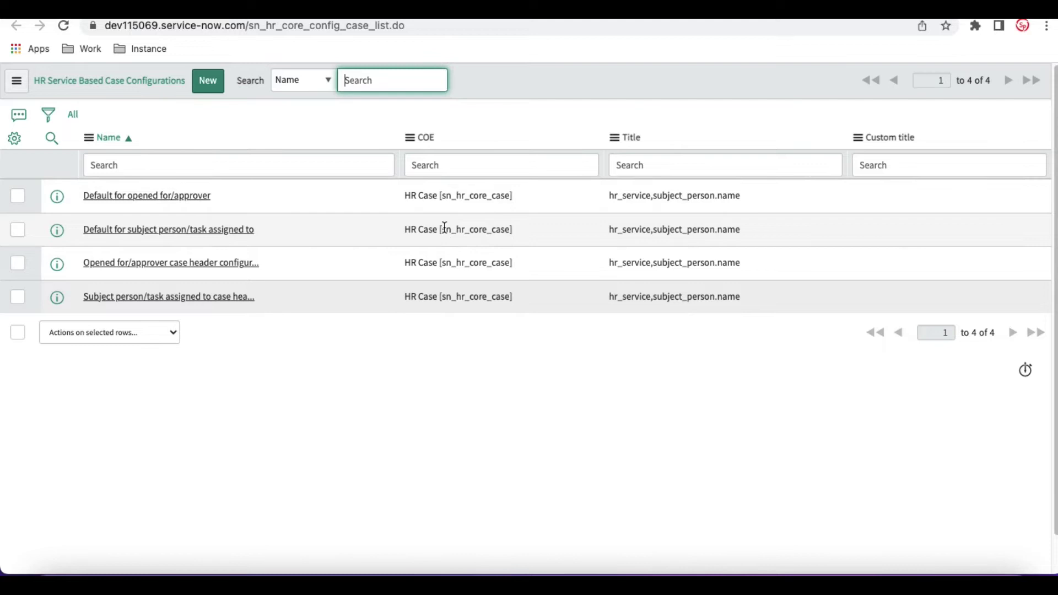
# - Create a new case configuration with COE set to HR Total Rewards Case
pyautogui.click(215, 87)
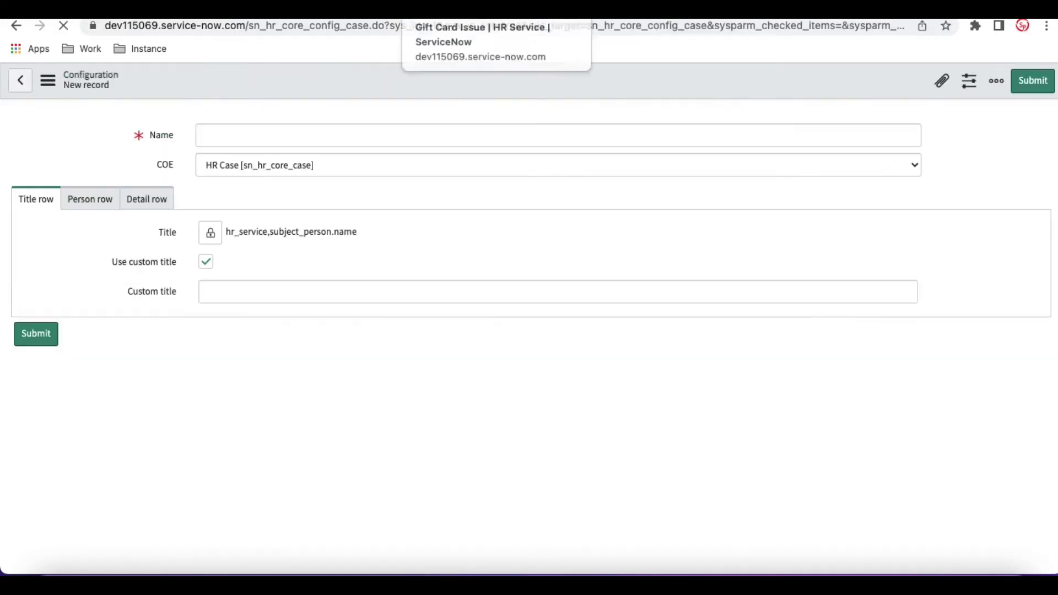
pyautogui.click(449, 8)
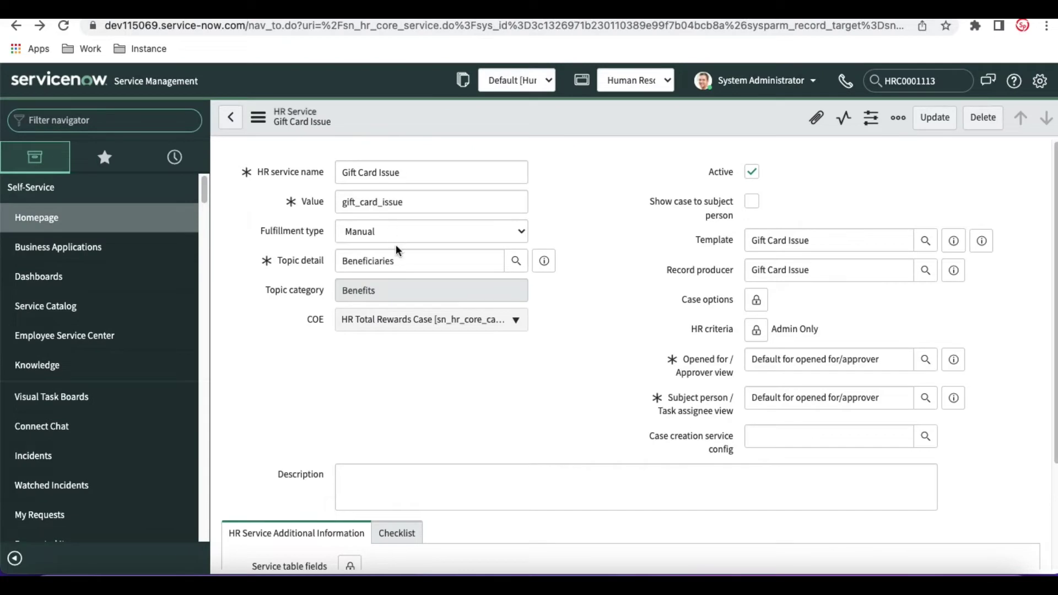
pyautogui.click(552, 9)
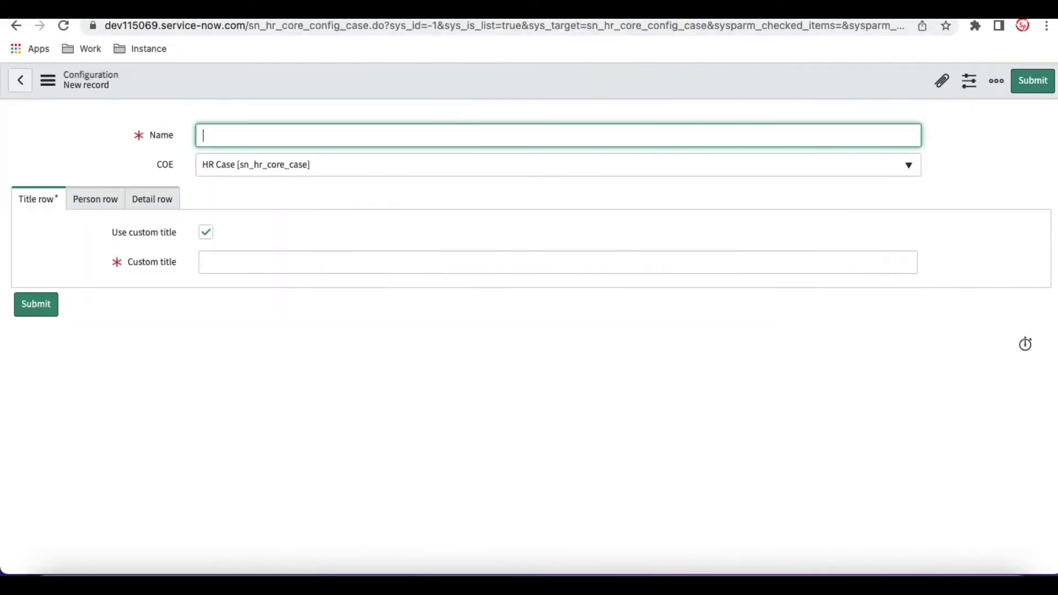
pyautogui.click(340, 165)
pyautogui.write('hr t')
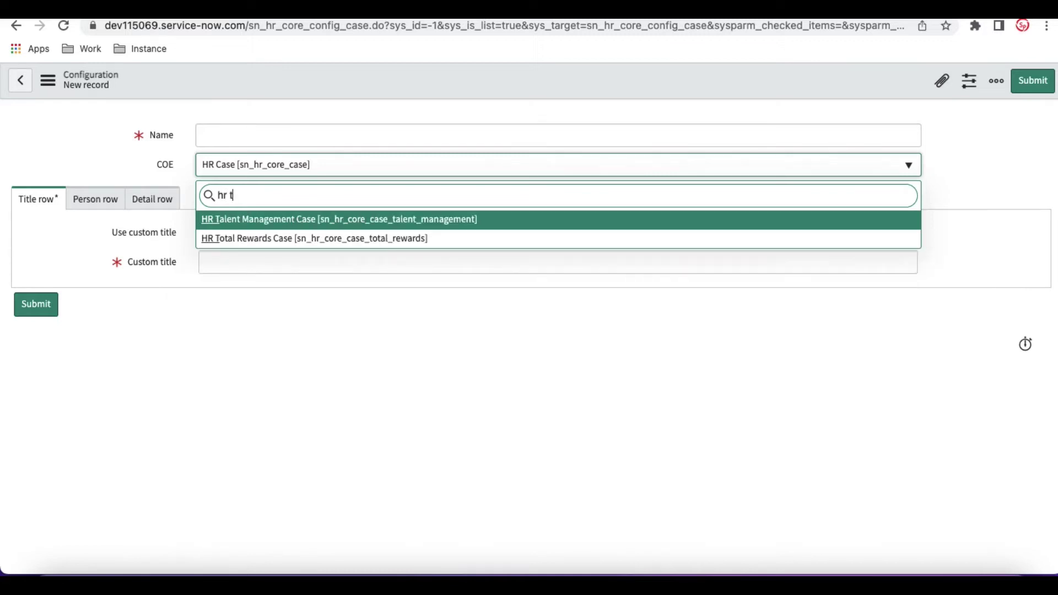
pyautogui.press('Down')
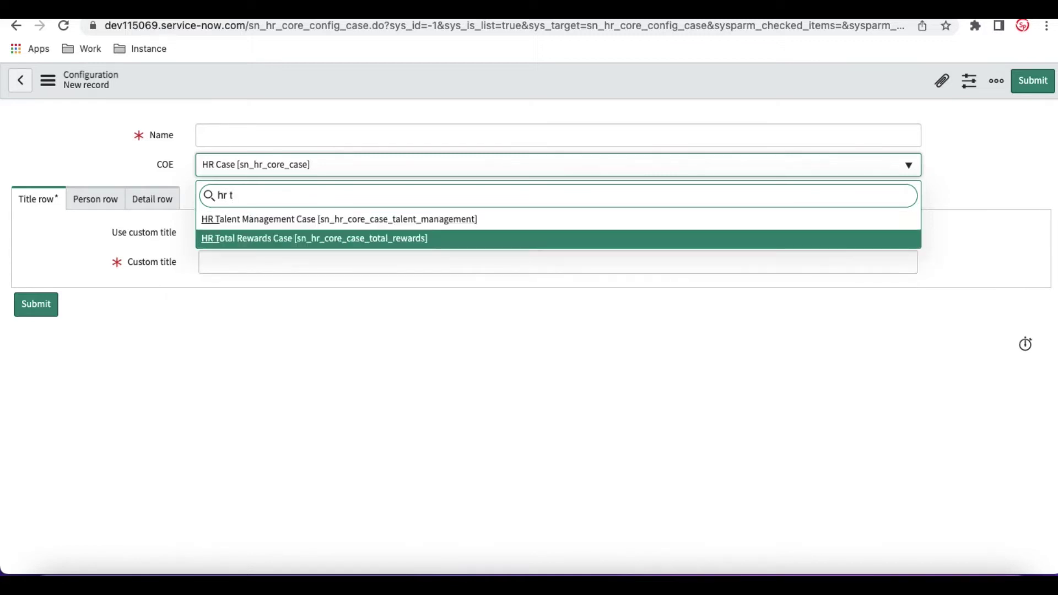
pyautogui.press('Return')
# - Name the configuration 'Gift Card Rewards'
pyautogui.click(345, 129)
pyautogui.write('Tot')
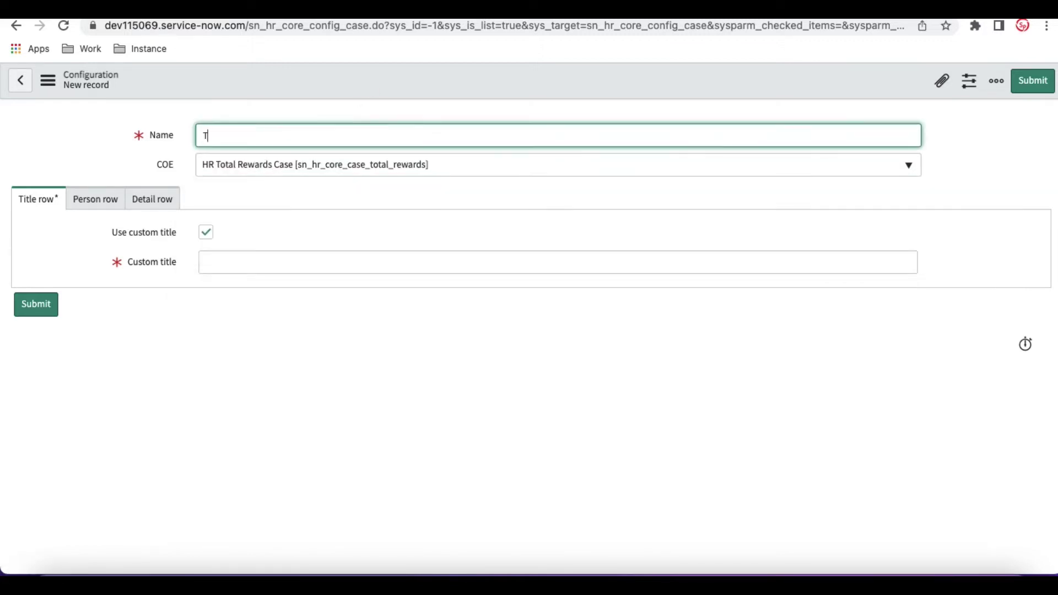
pyautogui.press('BackSpace')
pyautogui.press('BackSpace')
pyautogui.press('BackSpace')
pyautogui.write('Gift Card')
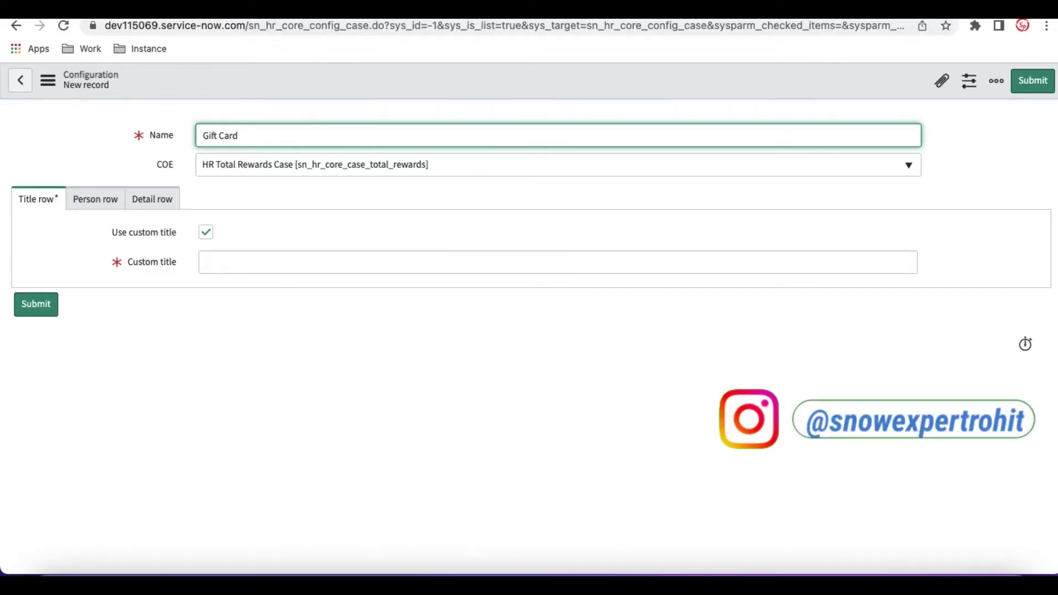
pyautogui.write(' Rewards')
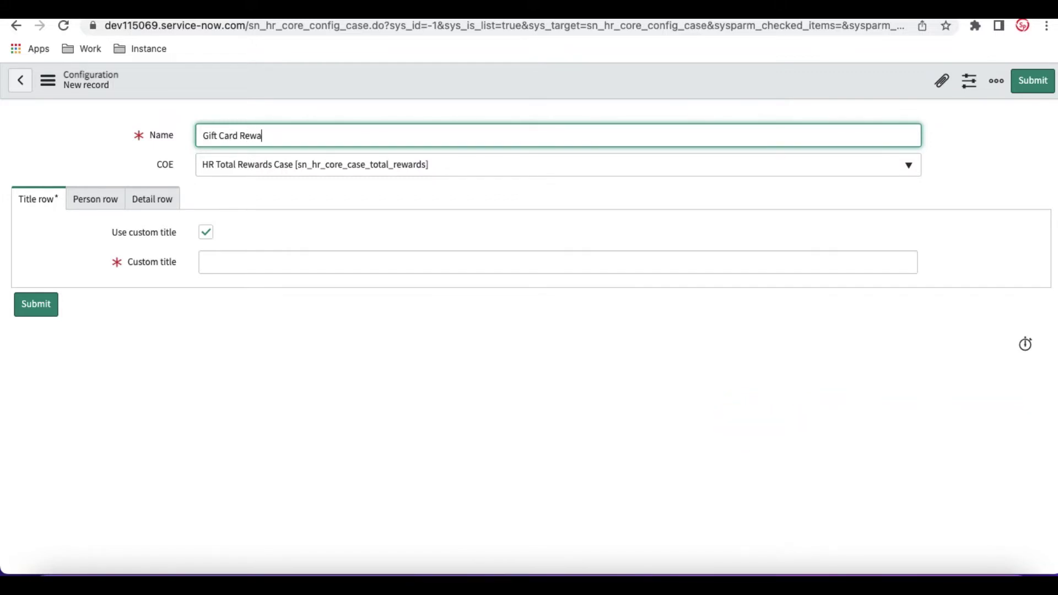
# - Uncheck Use custom title on the Title row so the locked Title field shows
pyautogui.rightClick(415, 82)
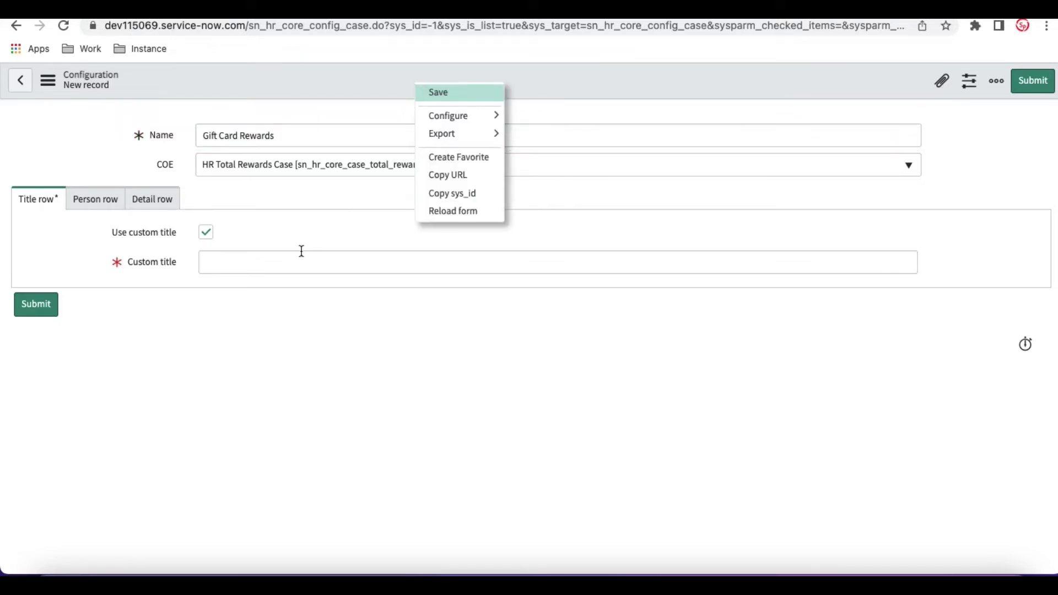
pyautogui.click(299, 232)
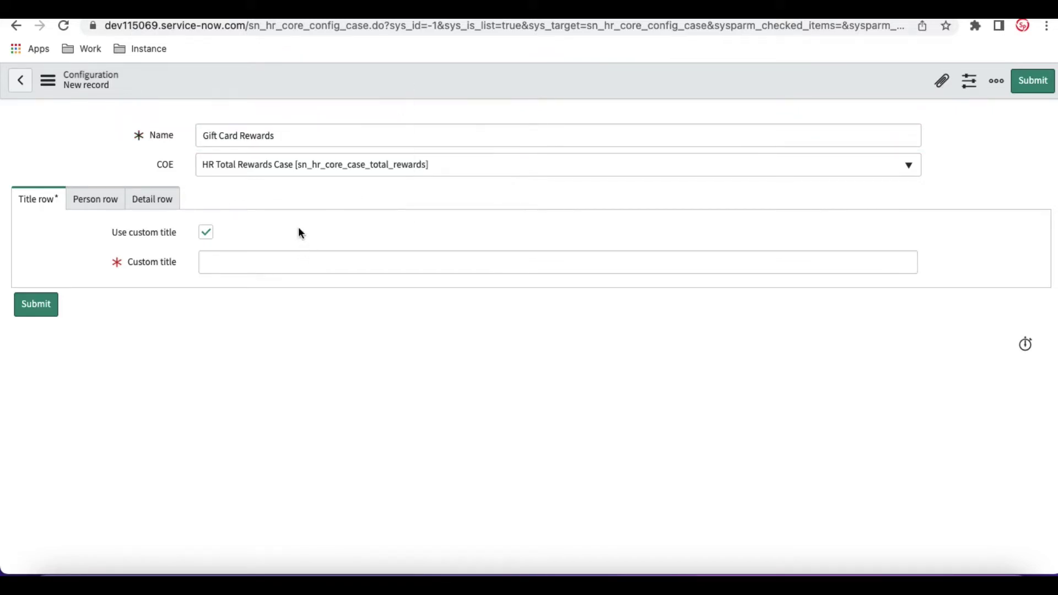
pyautogui.click(206, 233)
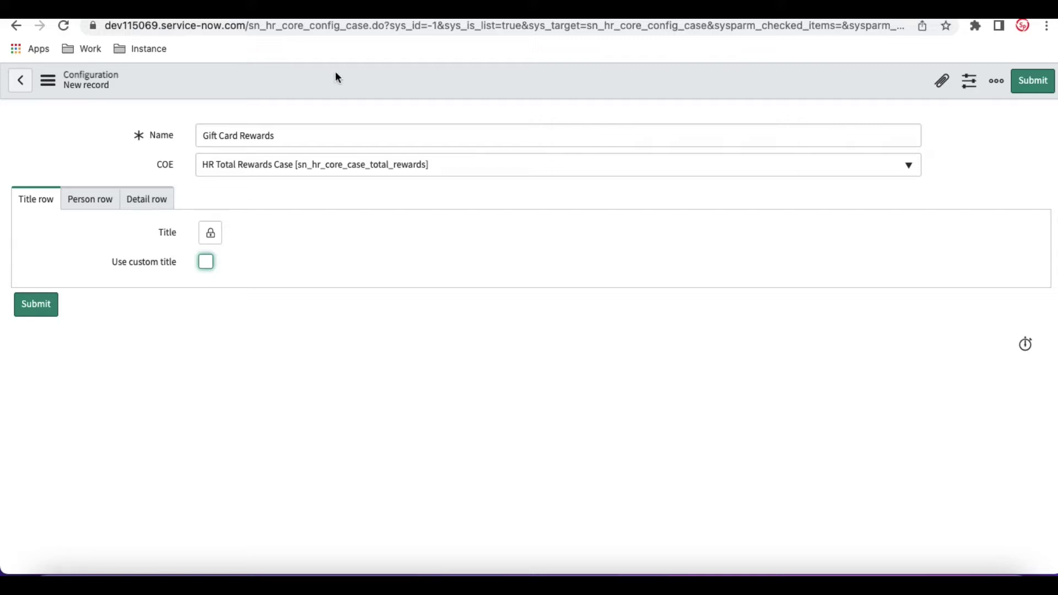
pyautogui.click(346, 11)
pyautogui.click(205, 262)
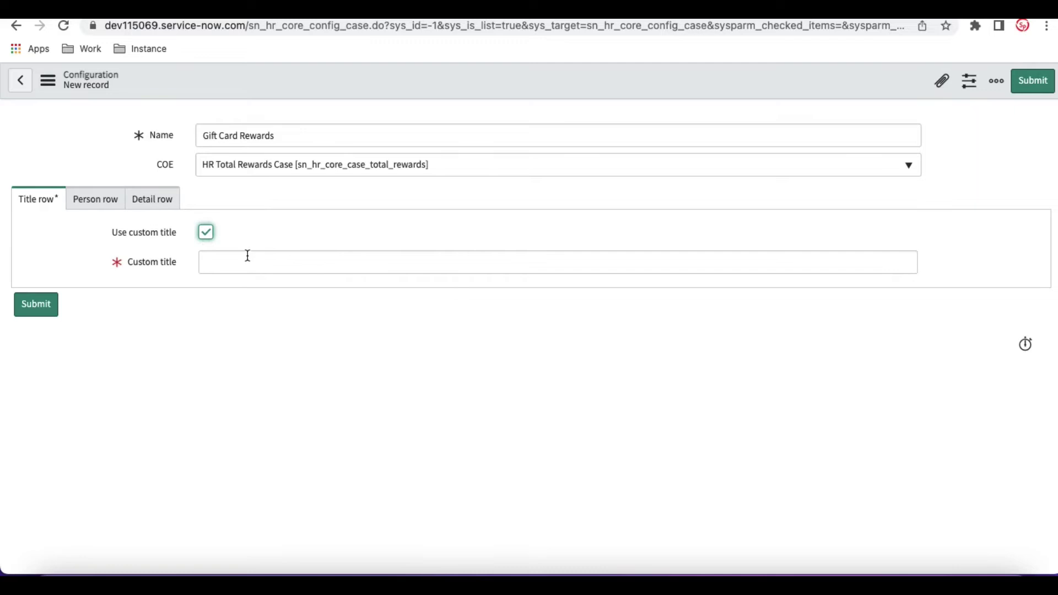
pyautogui.click(205, 232)
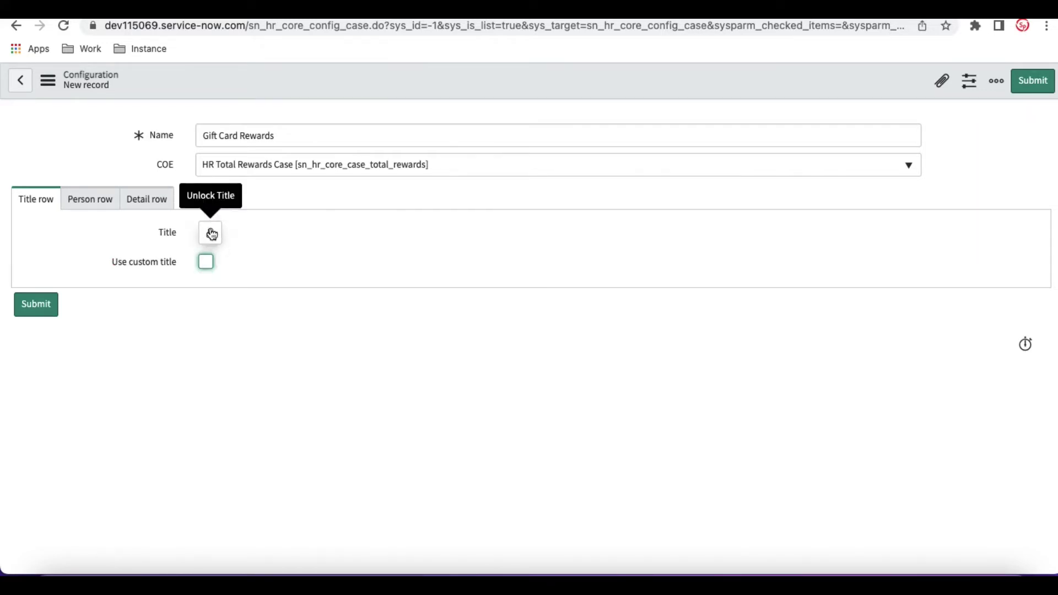
# - Unlock the title row fields and browse the HR service field list
pyautogui.click(211, 233)
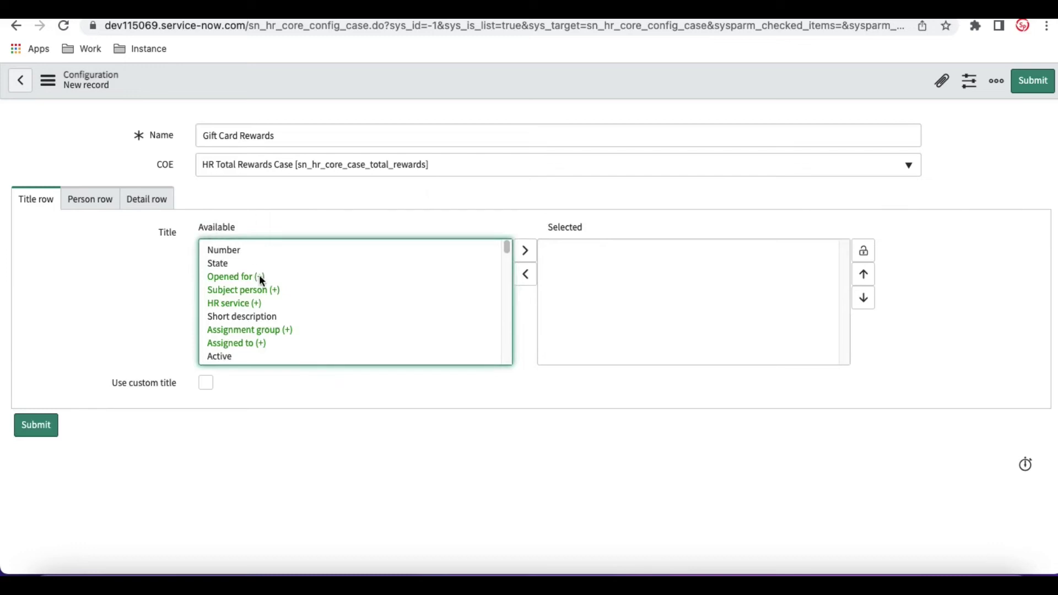
pyautogui.scroll(-1, 259, 277)
pyautogui.click(247, 292)
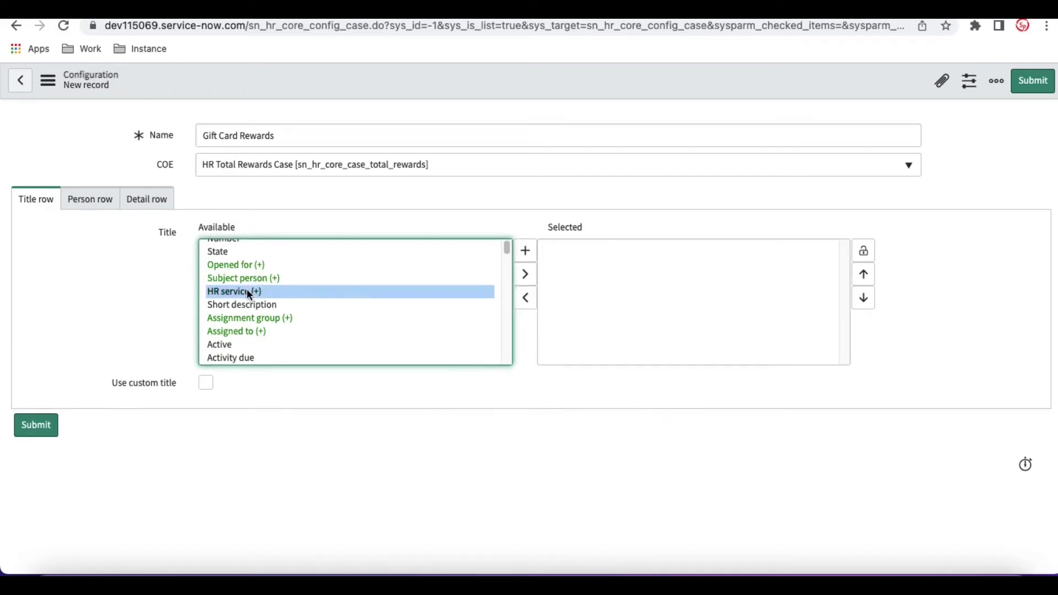
pyautogui.click(526, 250)
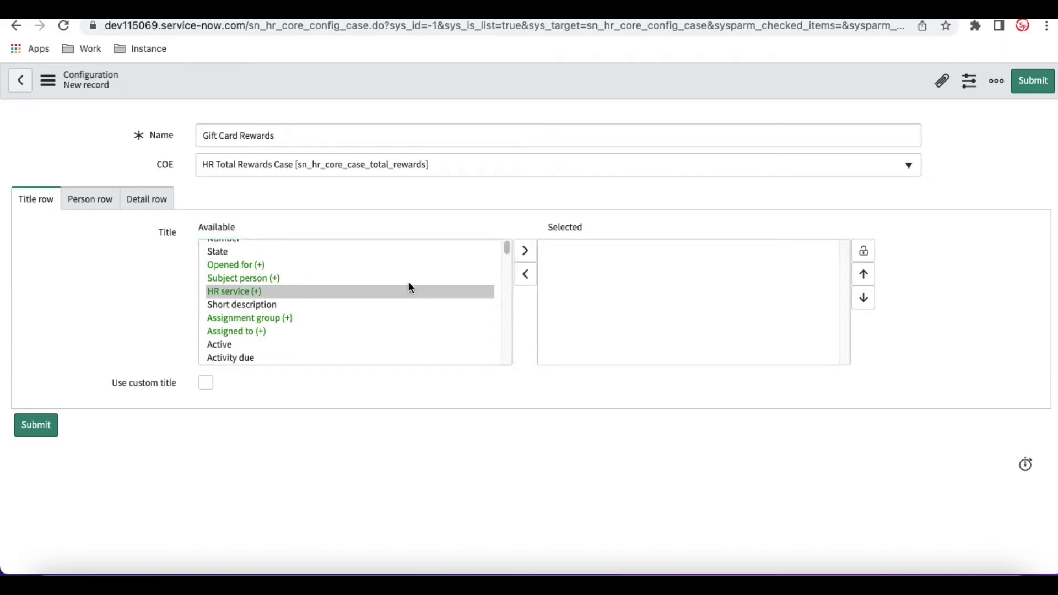
pyautogui.doubleClick(371, 292)
pyautogui.click(354, 290)
pyautogui.press('s')
pyautogui.press('h')
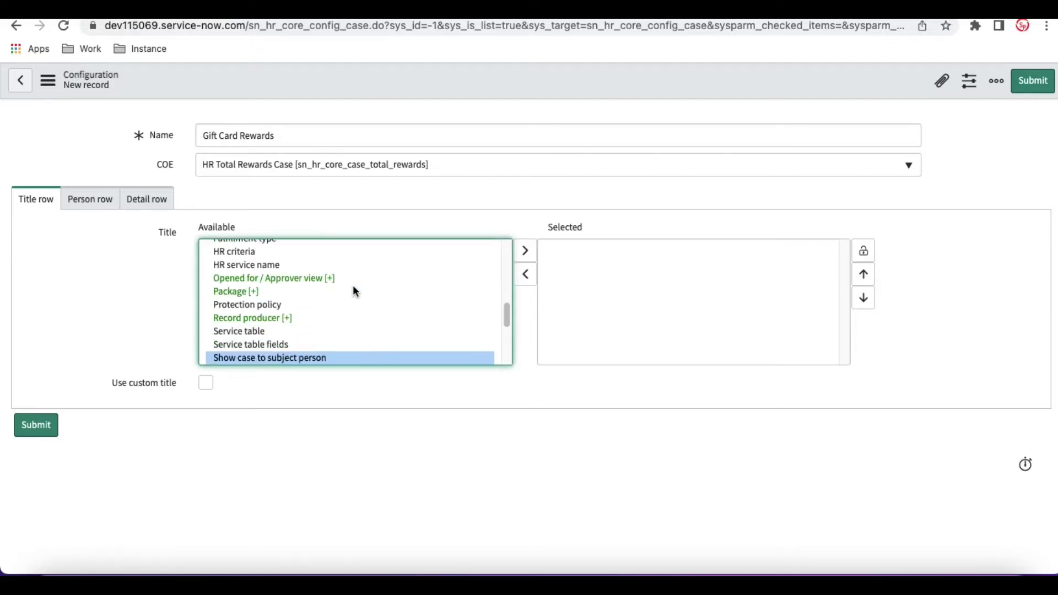
pyautogui.scroll(-1, 352, 285)
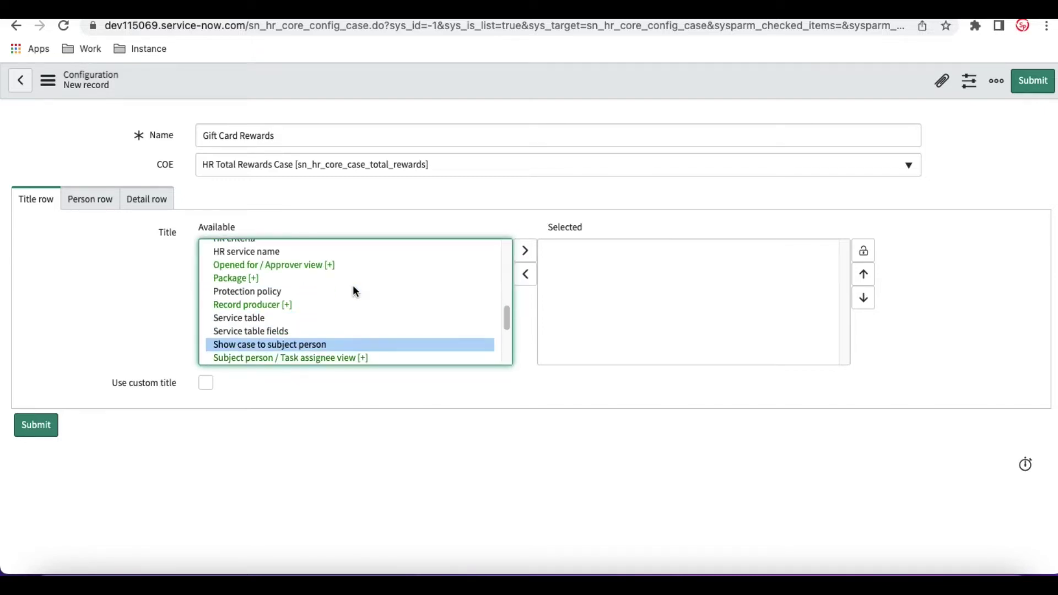
pyautogui.scroll(3, 353, 285)
pyautogui.scroll(5, 352, 285)
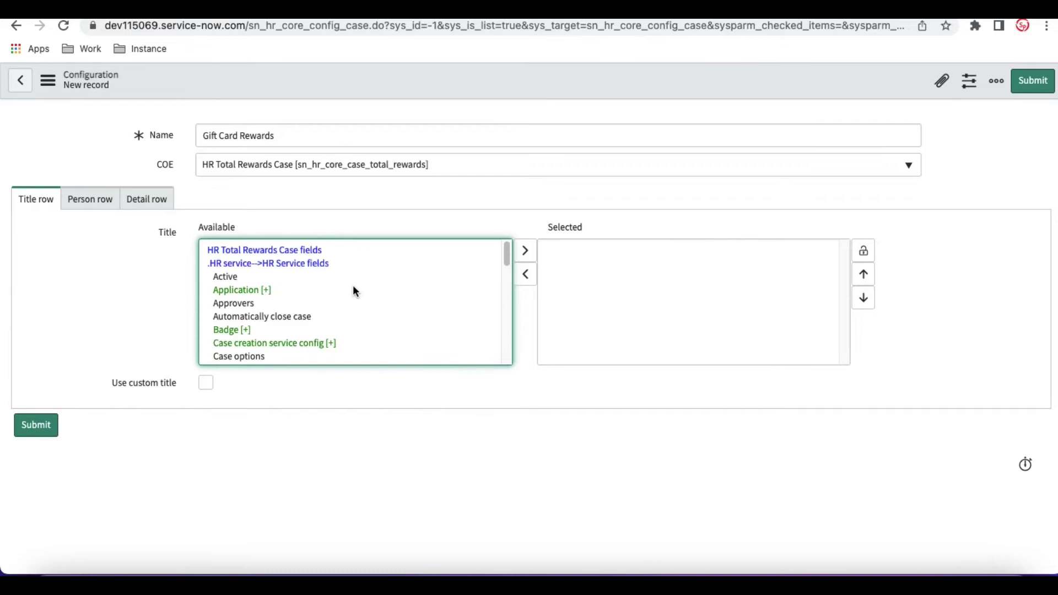
# - Switch to HR Total Rewards Case fields and add Short description to the title row
pyautogui.click(277, 249)
pyautogui.click(279, 270)
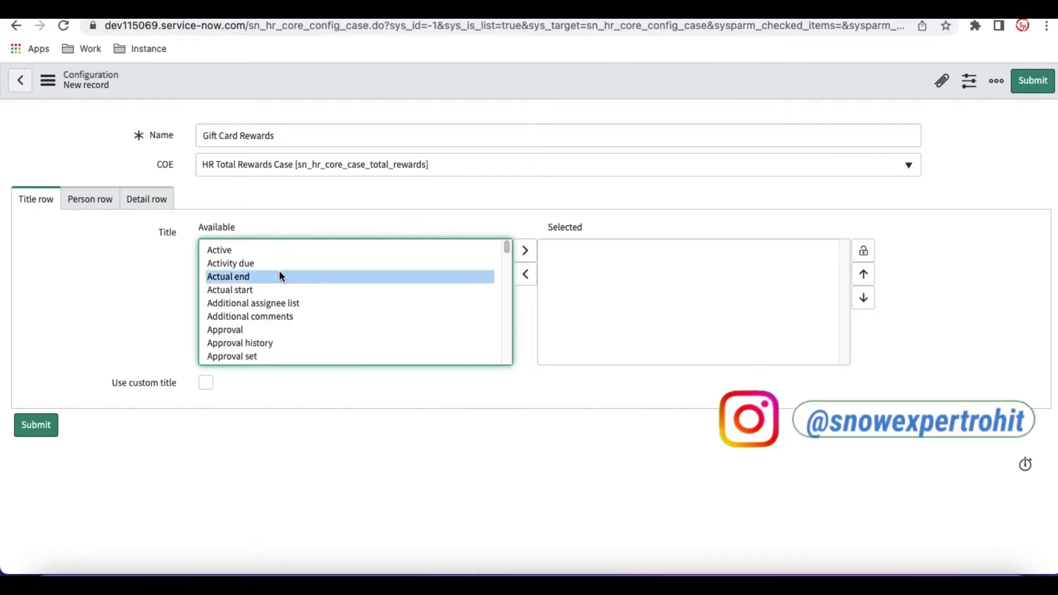
pyautogui.press('s')
pyautogui.press('h')
pyautogui.click(525, 253)
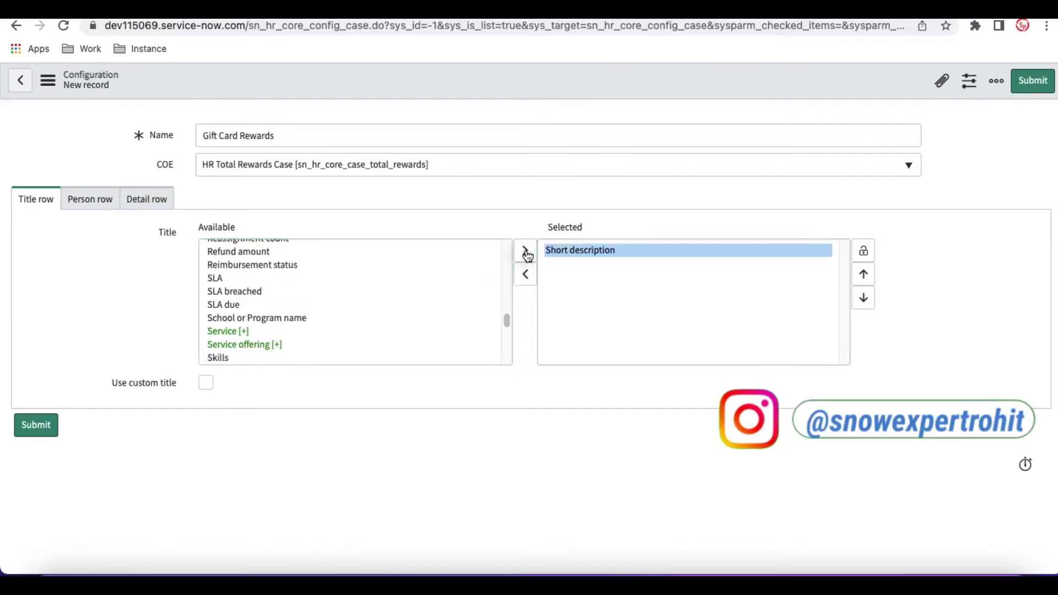
# - Add Opened for.Name to the title row after Short description
pyautogui.click(337, 318)
pyautogui.scroll(10, 337, 318)
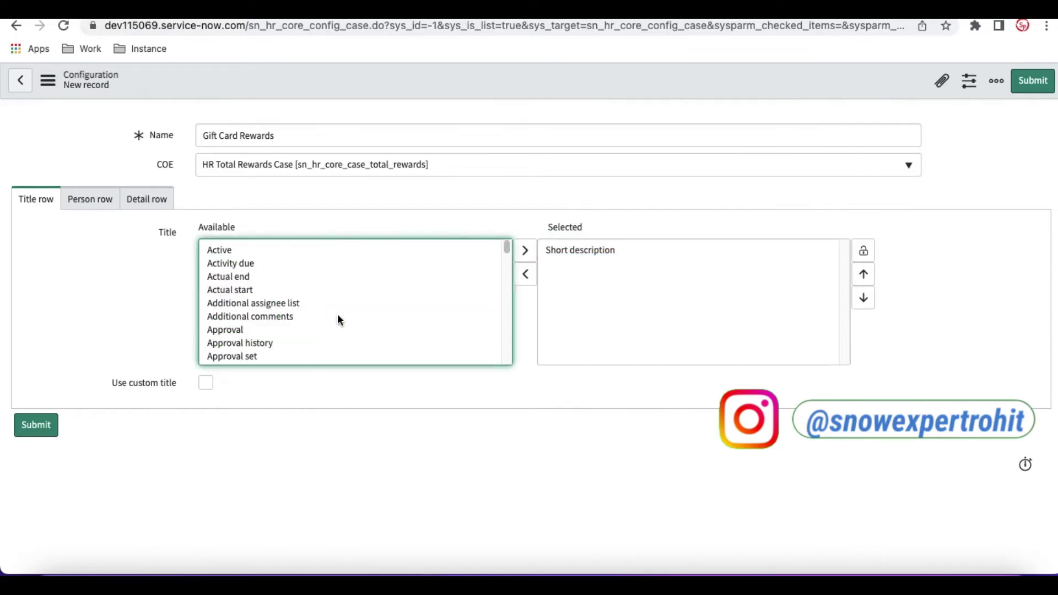
pyautogui.press('o')
pyautogui.scroll(-1, 329, 286)
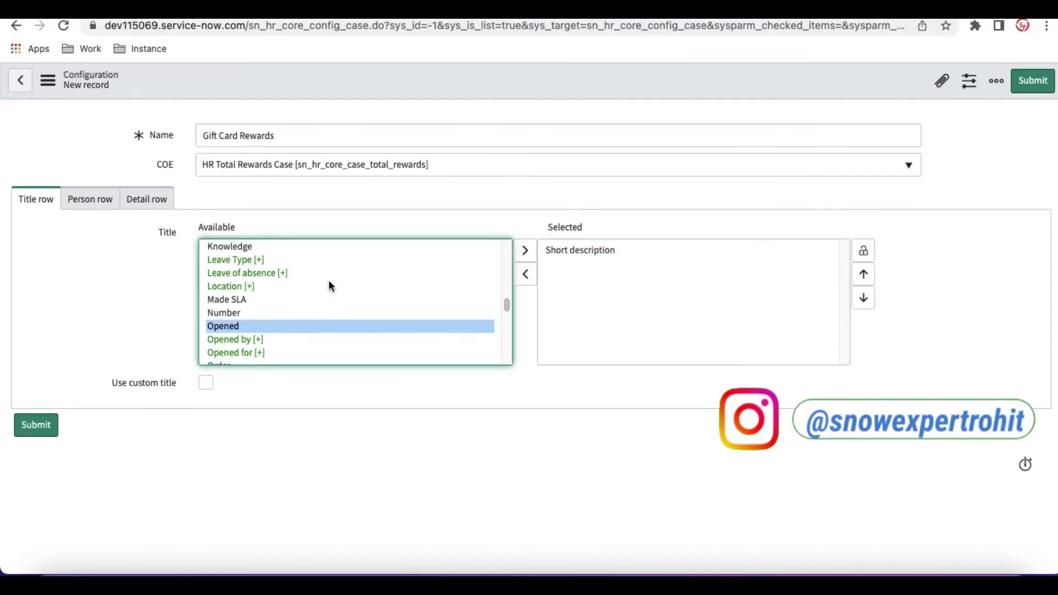
pyautogui.click(242, 353)
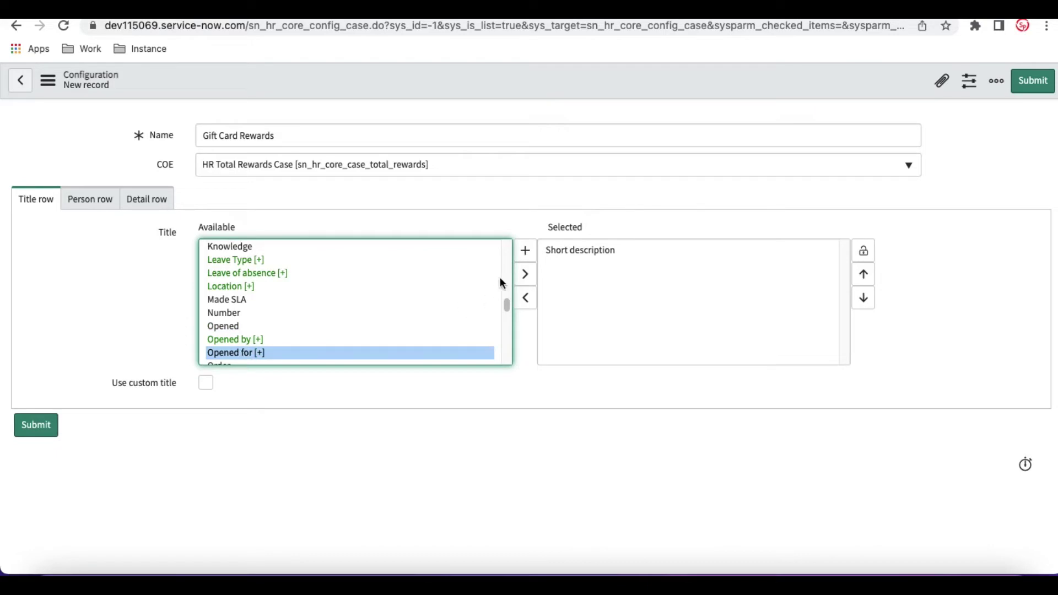
pyautogui.click(525, 255)
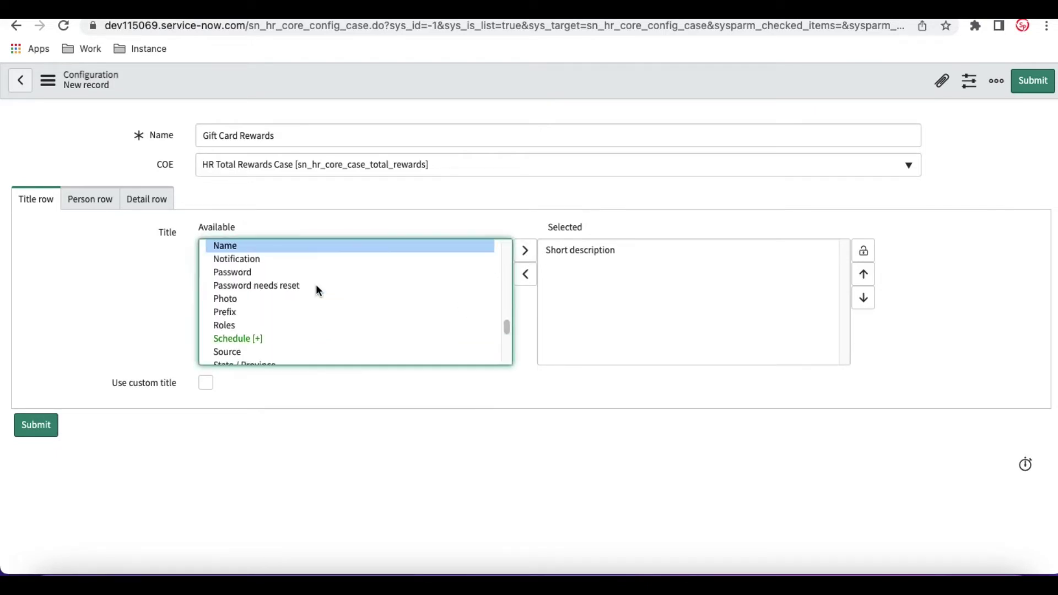
pyautogui.click(524, 252)
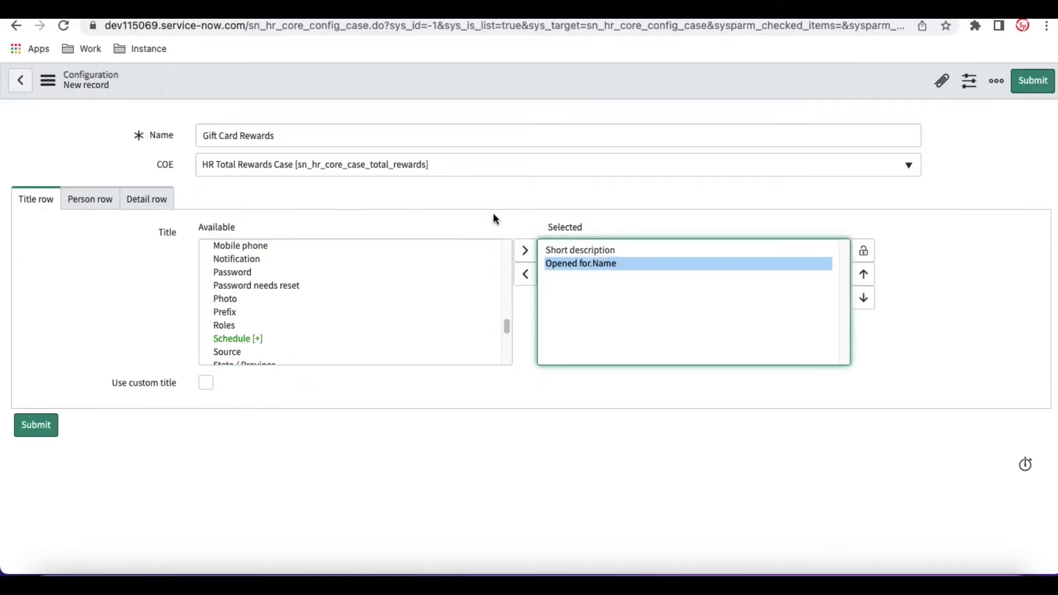
# - Save the Gift Card Rewards configuration and check its Detail and Person rows
pyautogui.rightClick(847, 71)
pyautogui.click(857, 81)
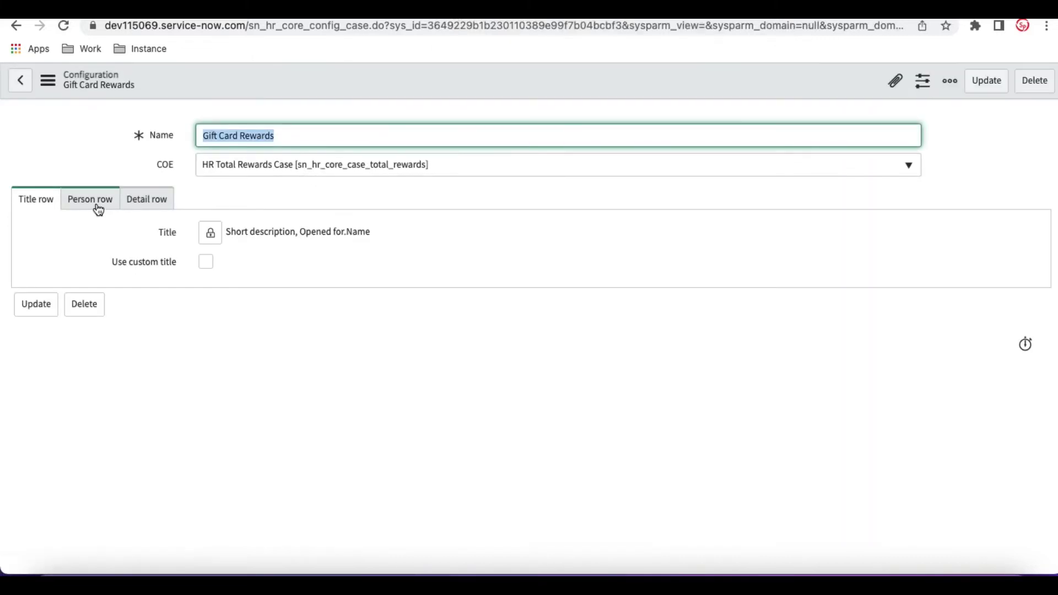
pyautogui.click(144, 208)
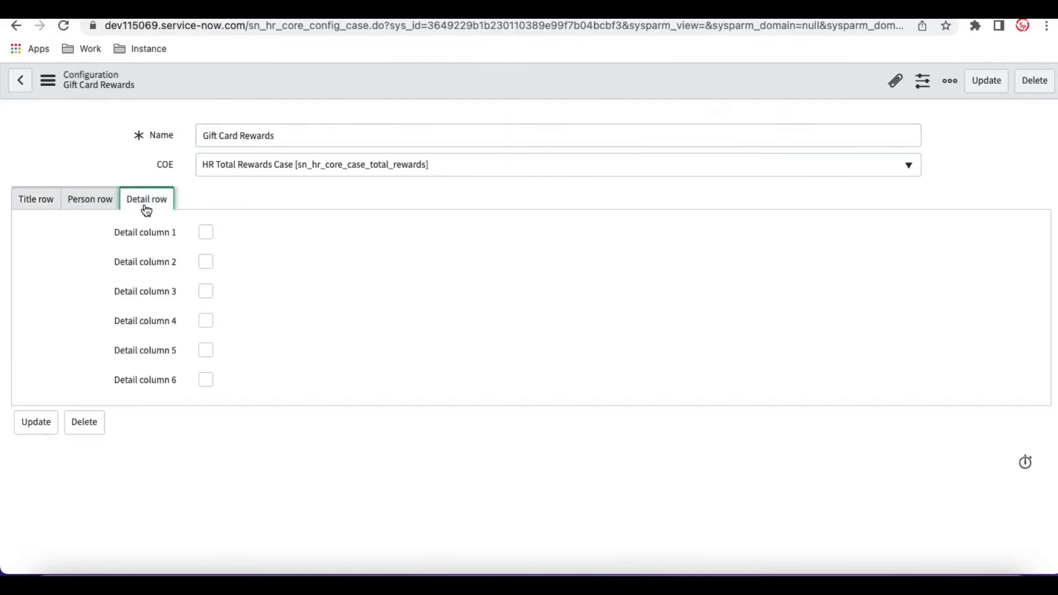
pyautogui.click(95, 207)
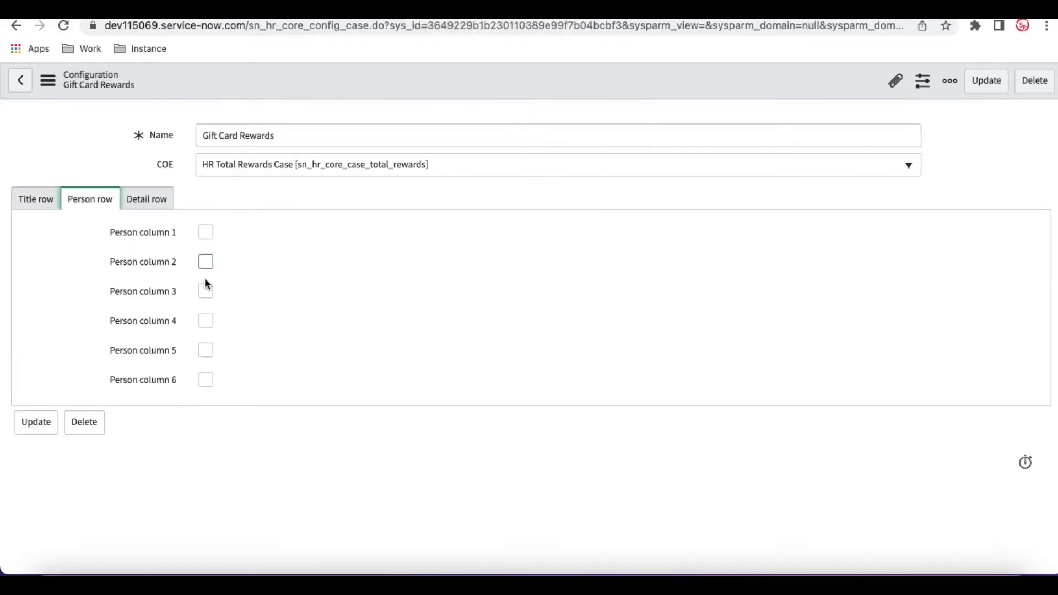
# - Compare the Detail and Person row columns with the reference presentation slide
pyautogui.click(150, 199)
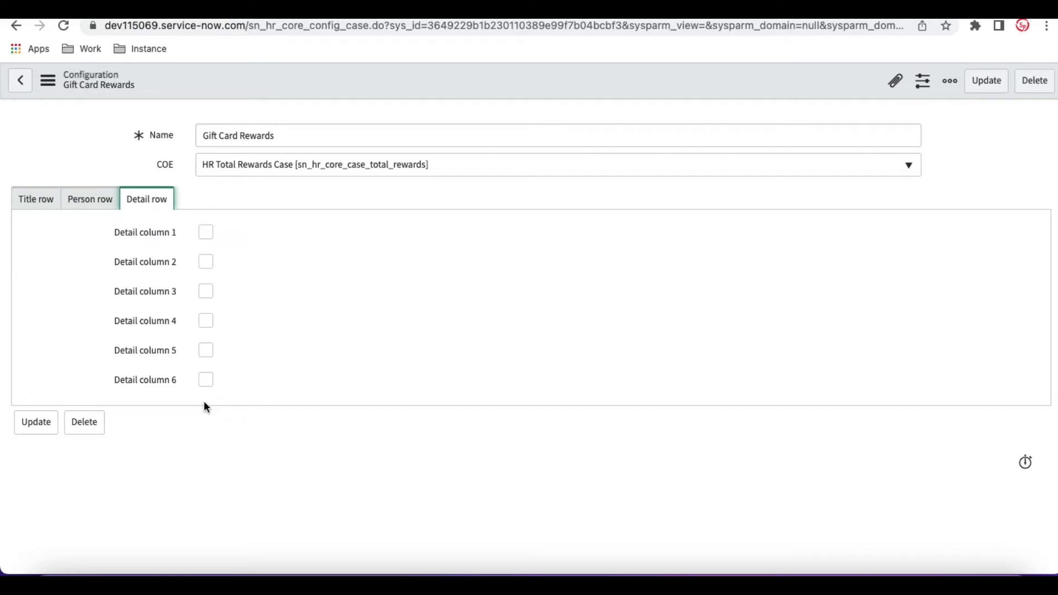
pyautogui.click(100, 202)
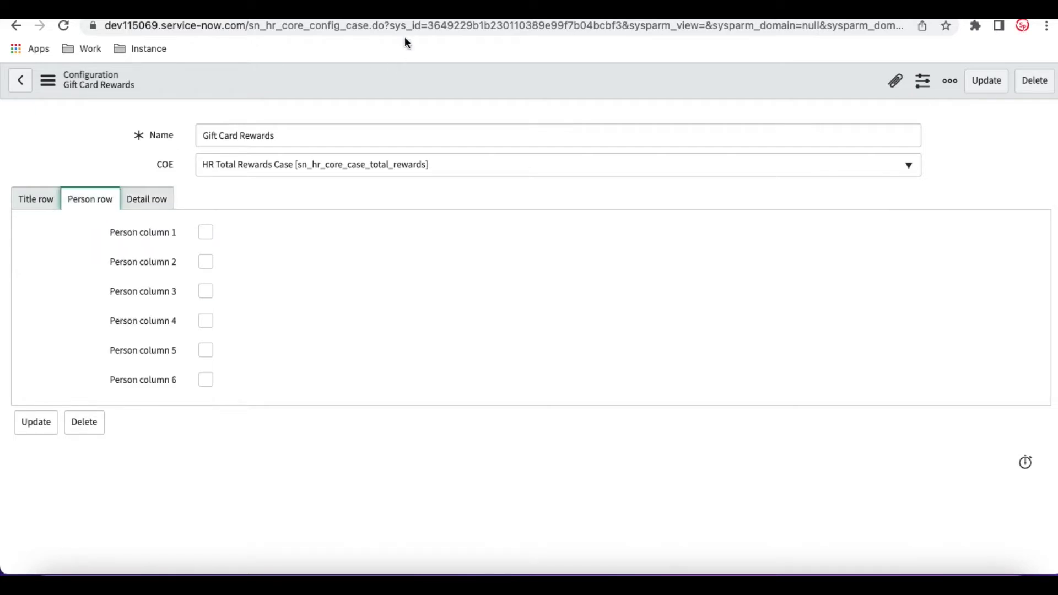
pyautogui.click(375, 14)
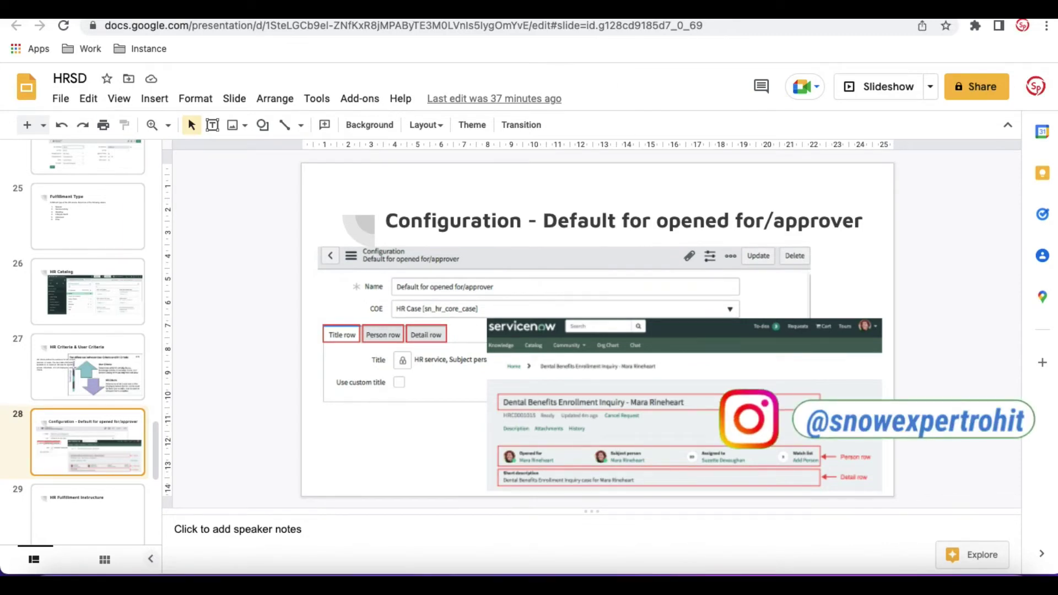
# - Review slide 28's title, person and detail row mapping, then return to ServiceNow
pyautogui.hotkey('ctrl', 'Tab')
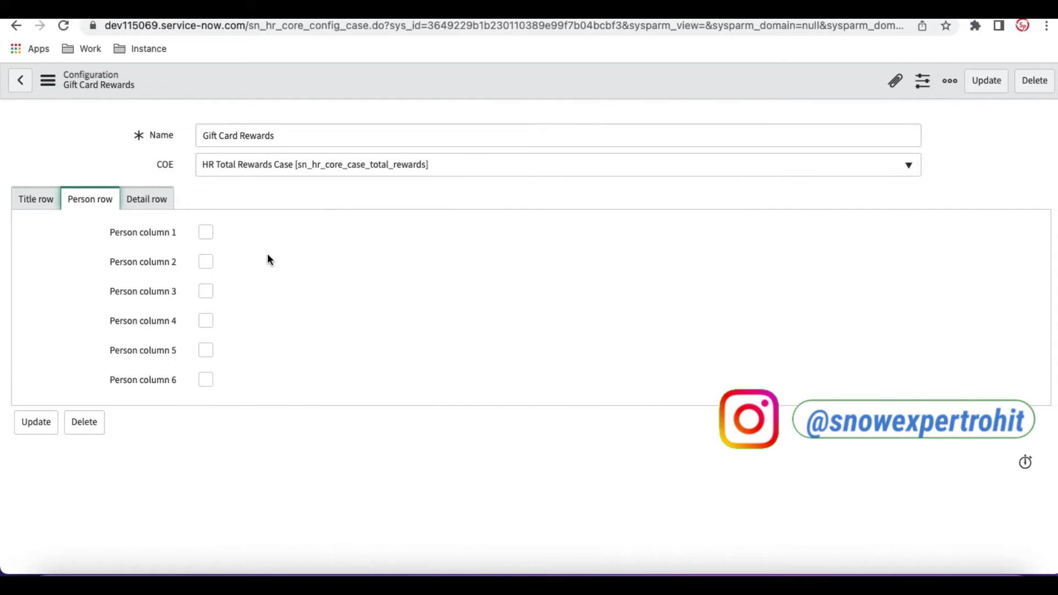
# - Set Person column 1 to Opened for and Detail column 1 to Description
pyautogui.click(204, 232)
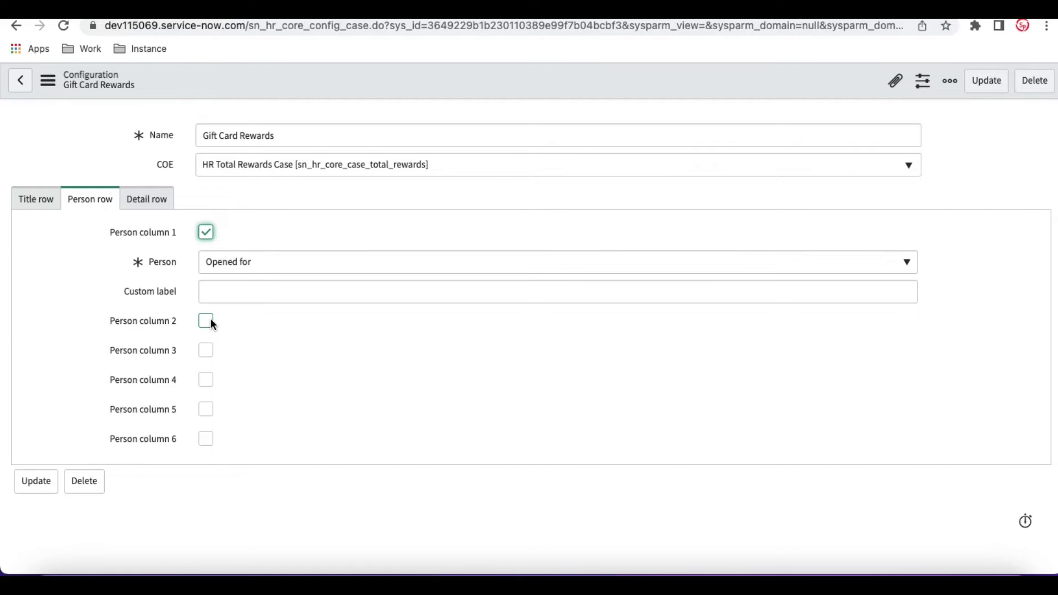
pyautogui.click(155, 202)
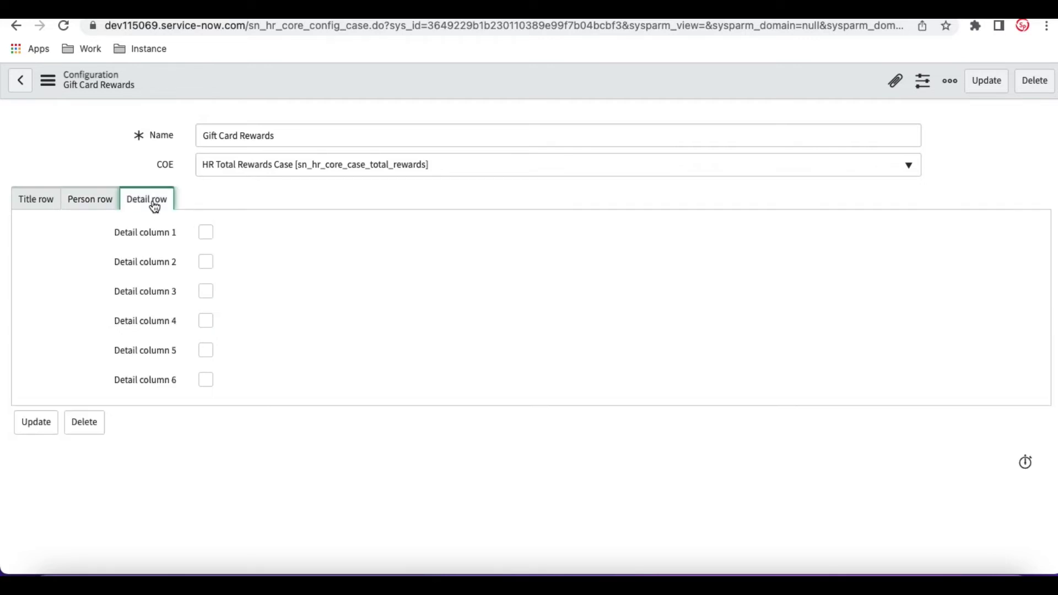
pyautogui.click(205, 233)
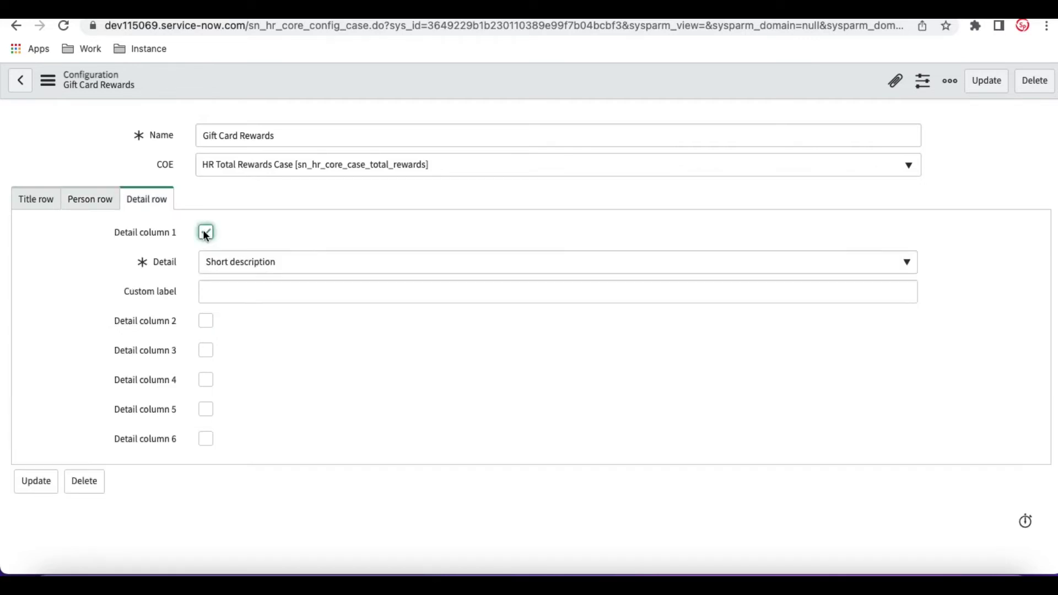
pyautogui.click(305, 269)
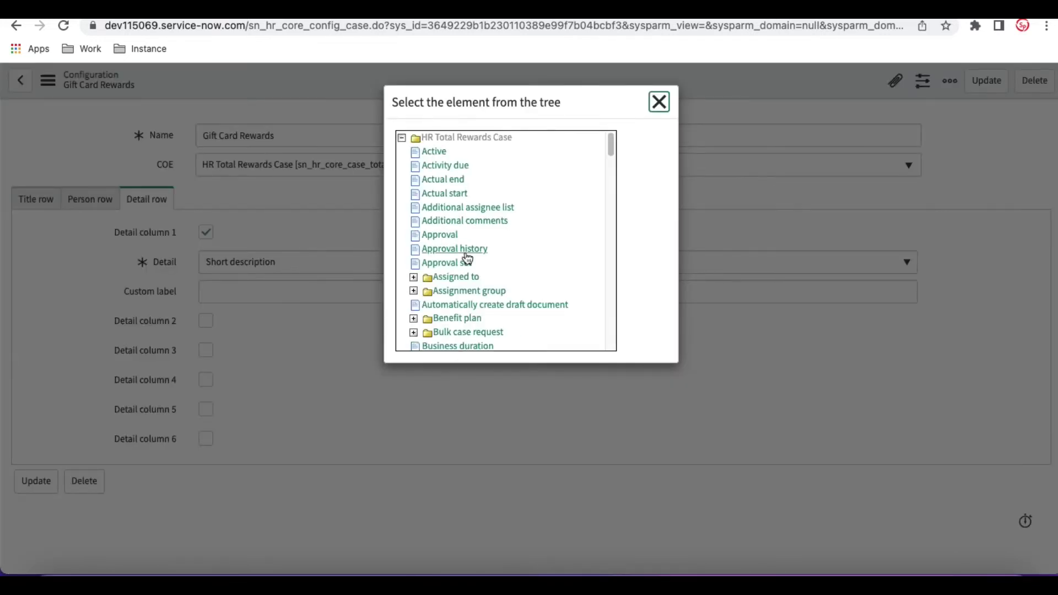
pyautogui.scroll(-4, 466, 257)
pyautogui.scroll(-6, 466, 257)
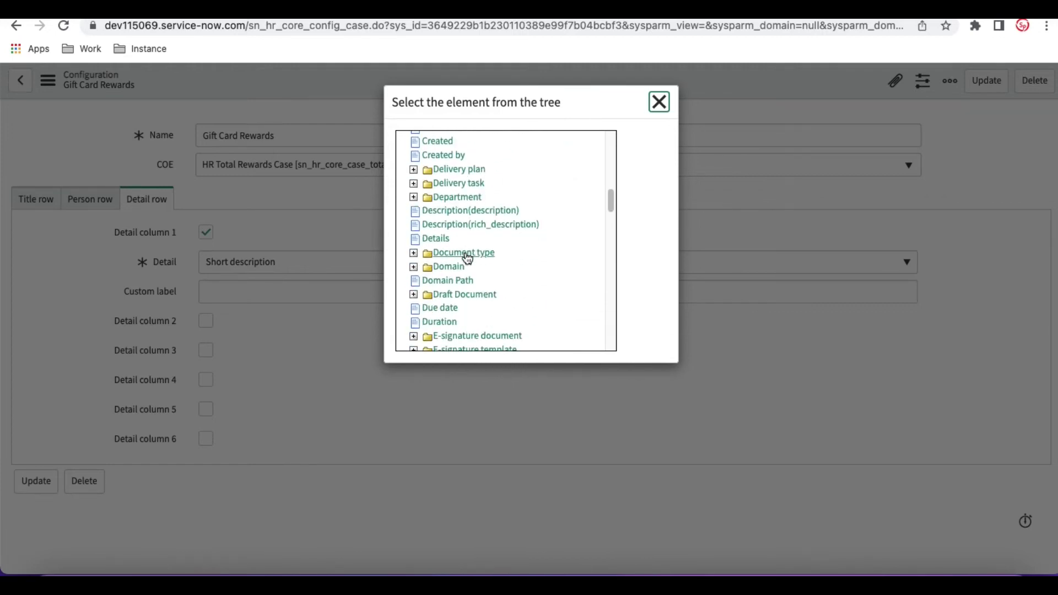
pyautogui.click(450, 211)
# - Remove the unused second detail column and save the configuration
pyautogui.click(206, 320)
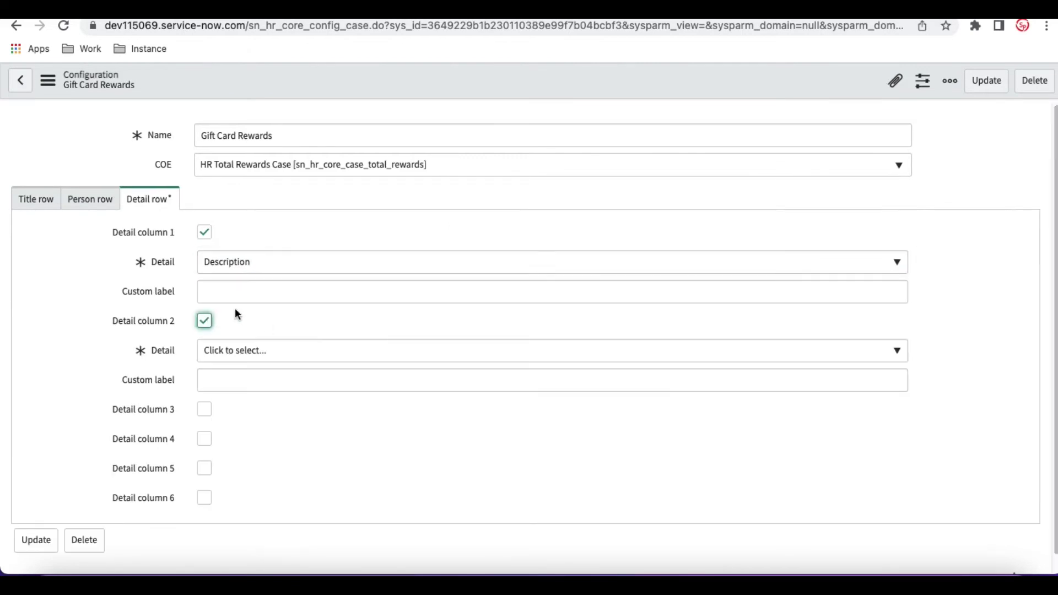
pyautogui.click(266, 372)
pyautogui.click(273, 353)
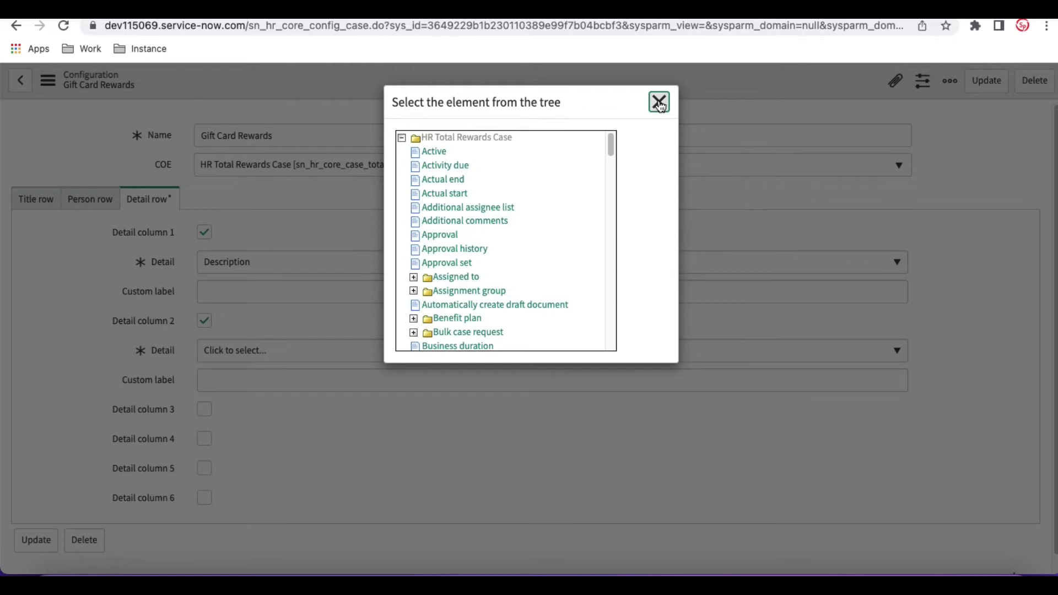
pyautogui.click(659, 104)
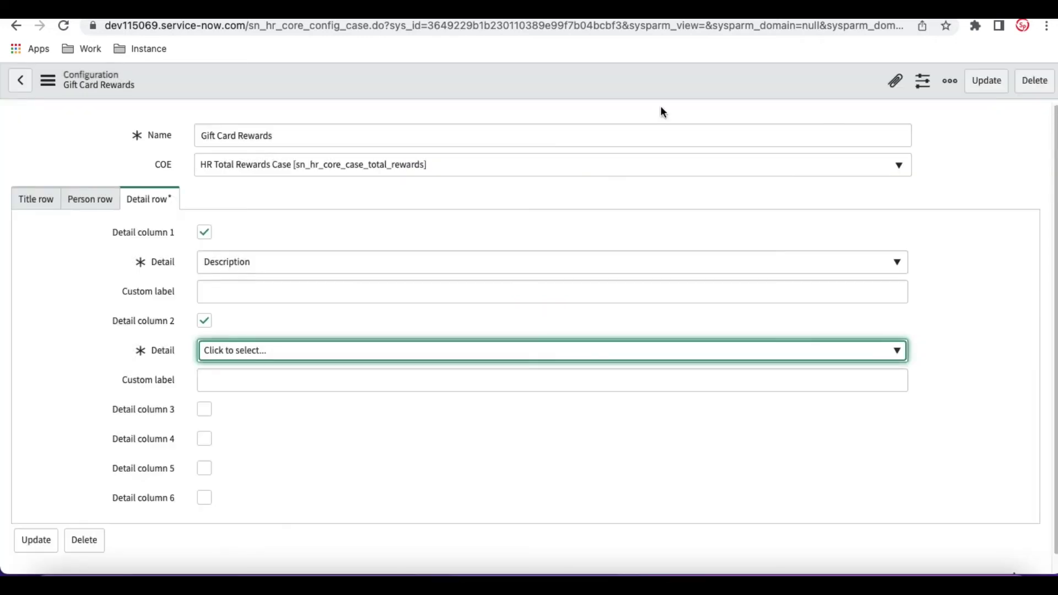
pyautogui.click(203, 321)
pyautogui.rightClick(477, 87)
pyautogui.click(489, 97)
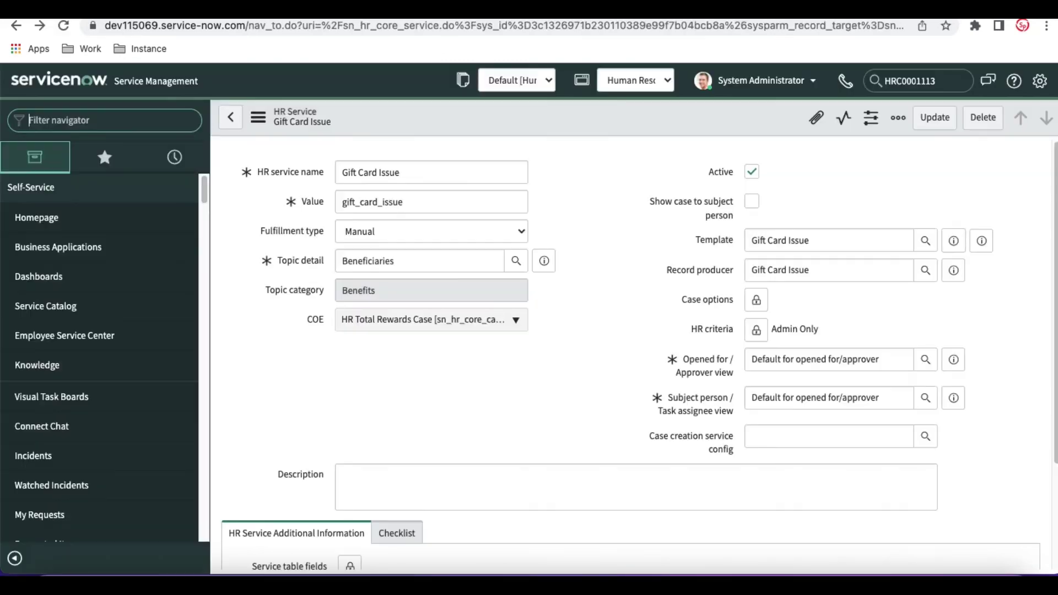
# - Set the Opened for / Approver and Subject person views to Gift Card Rewards and save
pyautogui.tripleClick(815, 357)
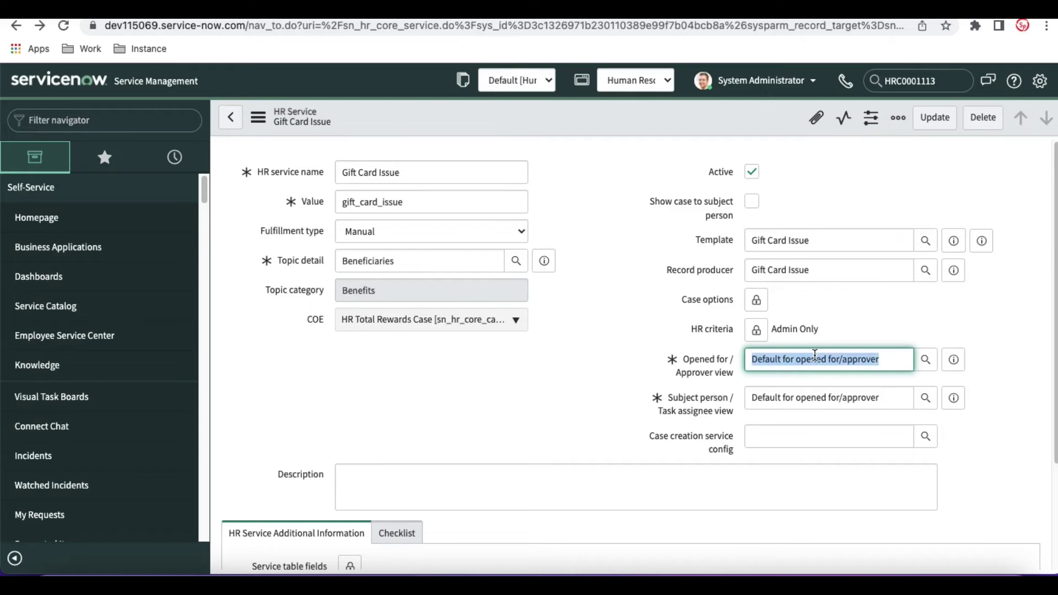
pyautogui.write('Gift Card Rewards')
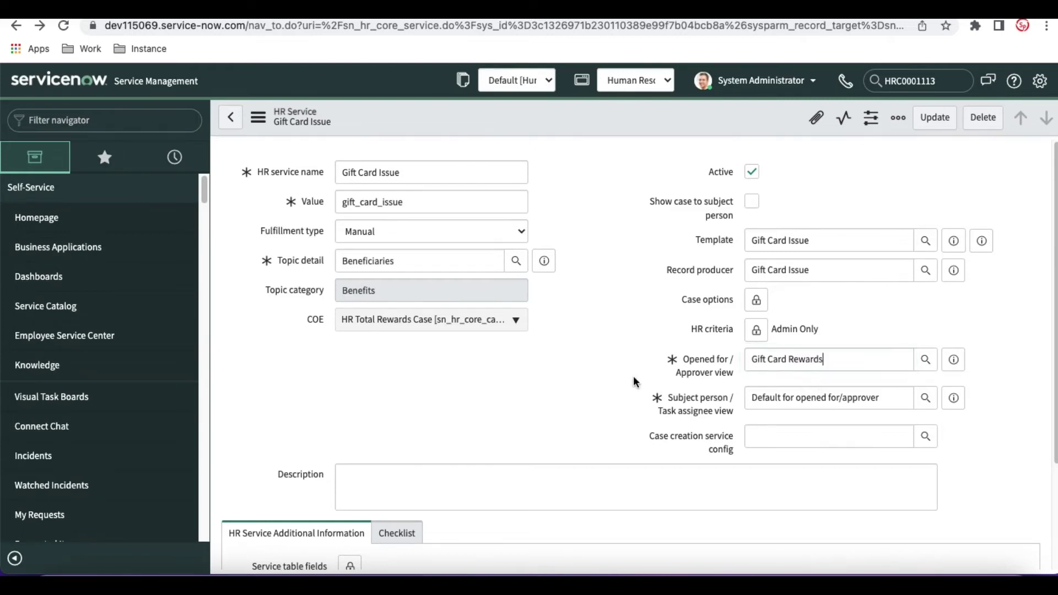
pyautogui.tripleClick(838, 396)
pyautogui.write('Gift Card Rewards')
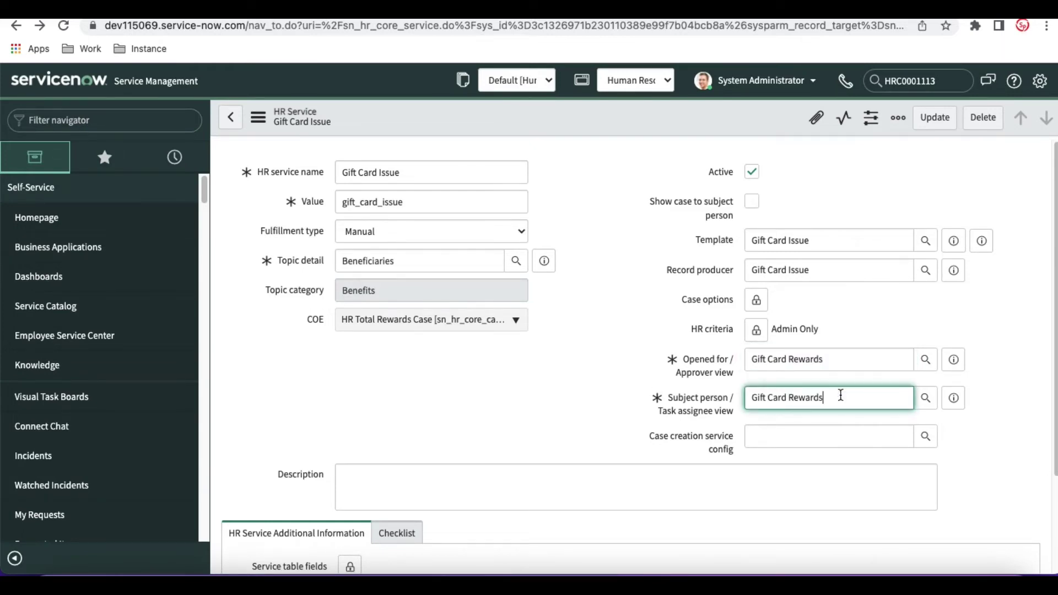
pyautogui.click(596, 397)
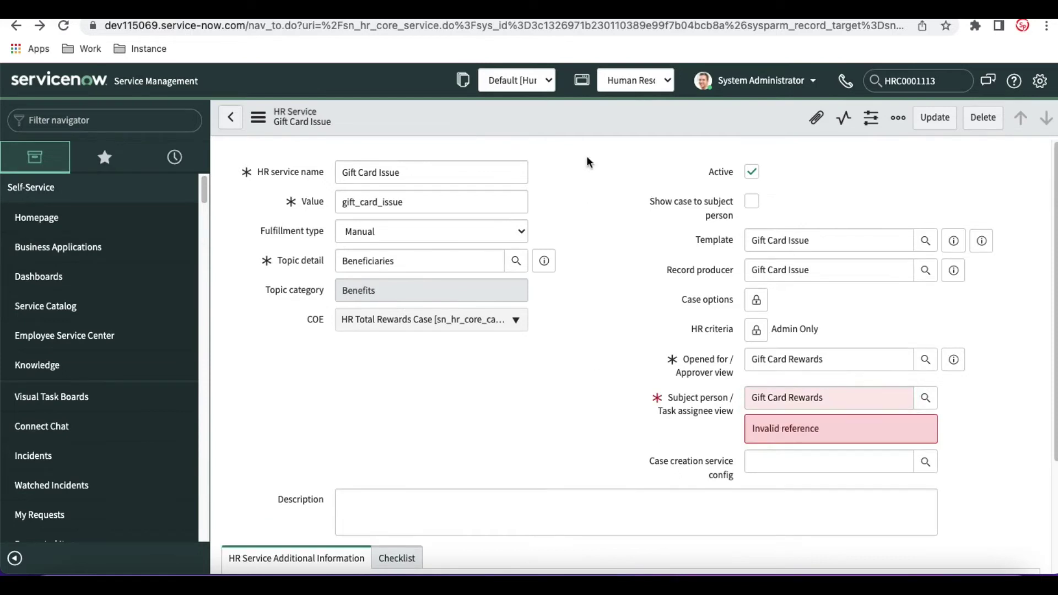
pyautogui.rightClick(580, 122)
pyautogui.click(591, 131)
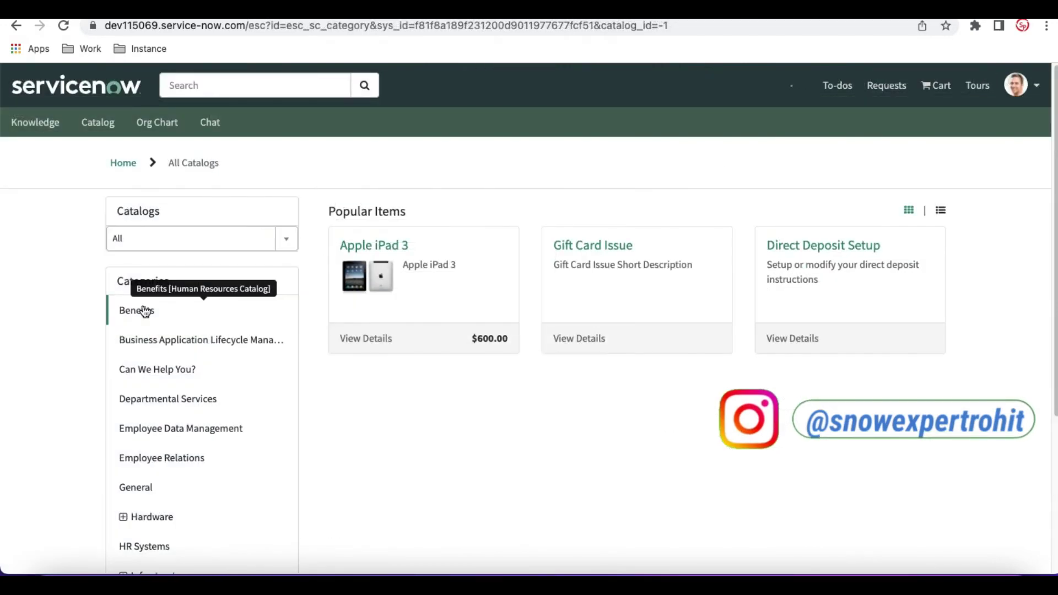
# - Find and open the Gift Card Issue item in the portal's Benefits category
pyautogui.click(143, 310)
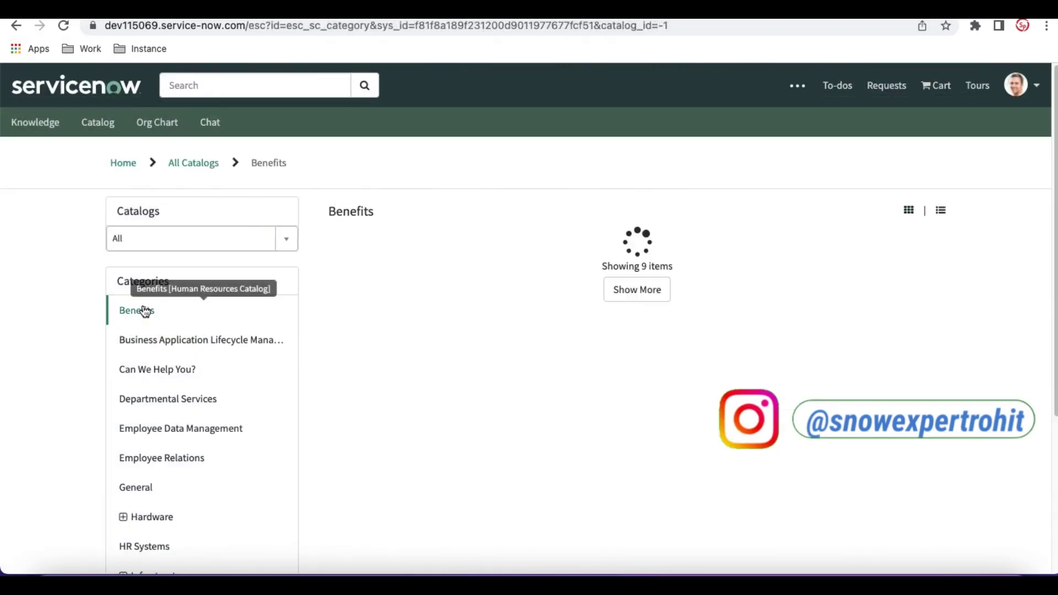
pyautogui.scroll(-4, 571, 349)
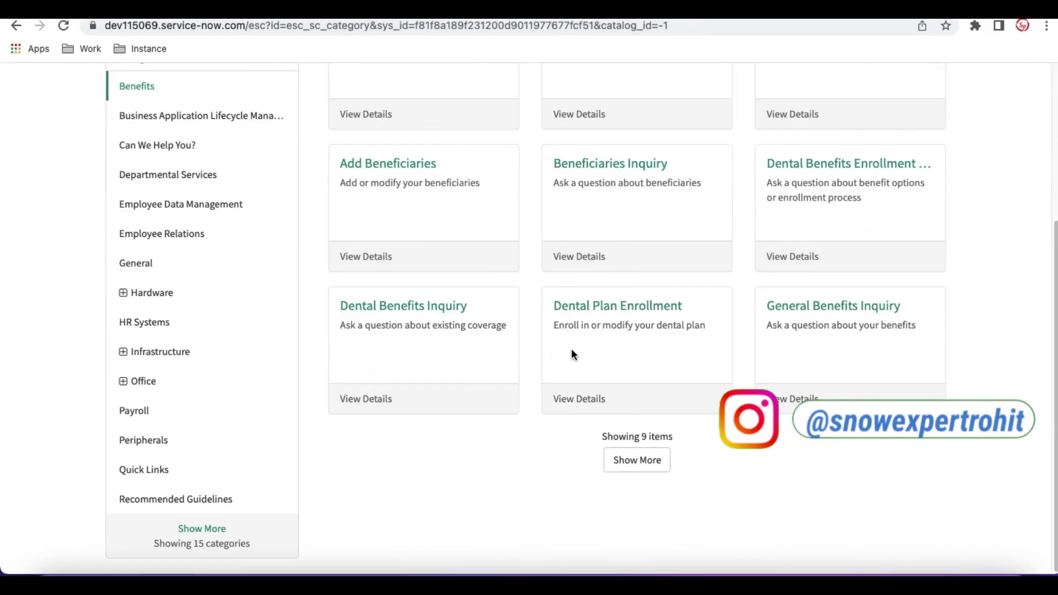
pyautogui.click(628, 466)
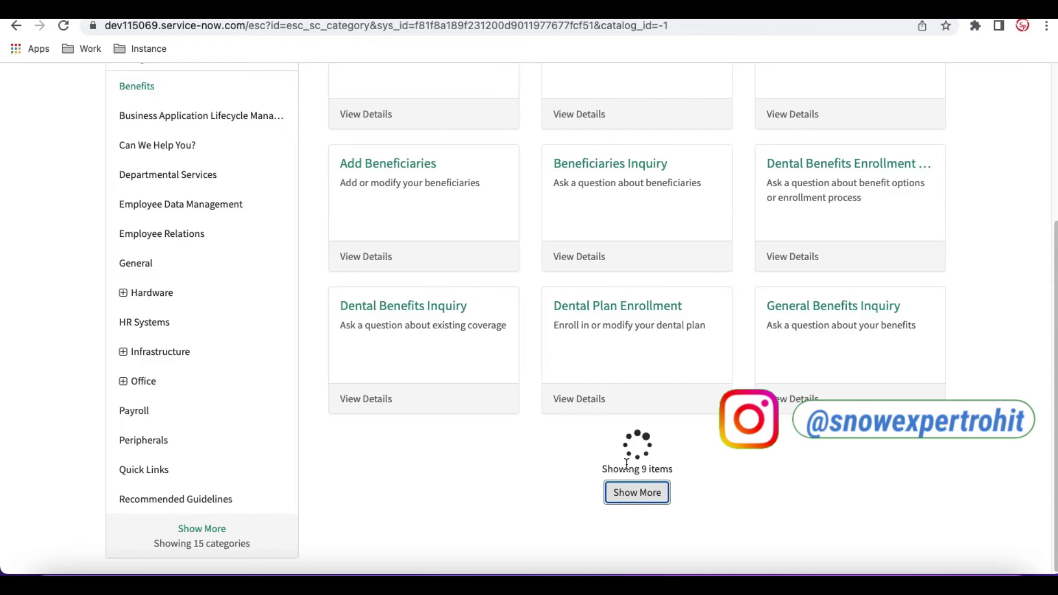
pyautogui.scroll(-2, 626, 466)
pyautogui.click(461, 421)
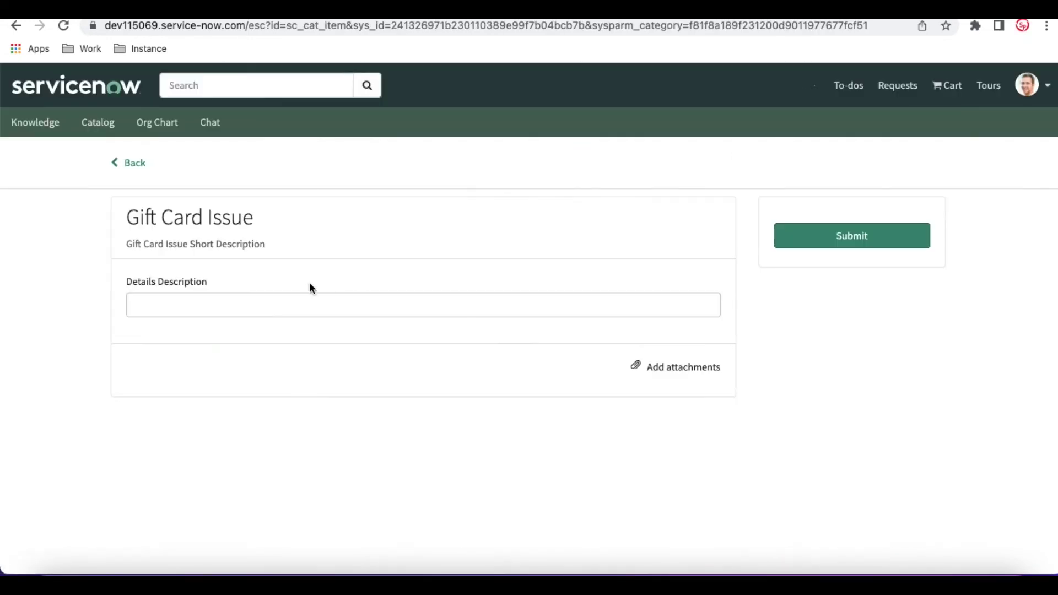
# - Enter 'Test Details' as the details description and submit the request
pyautogui.click(278, 305)
pyautogui.write('Test De')
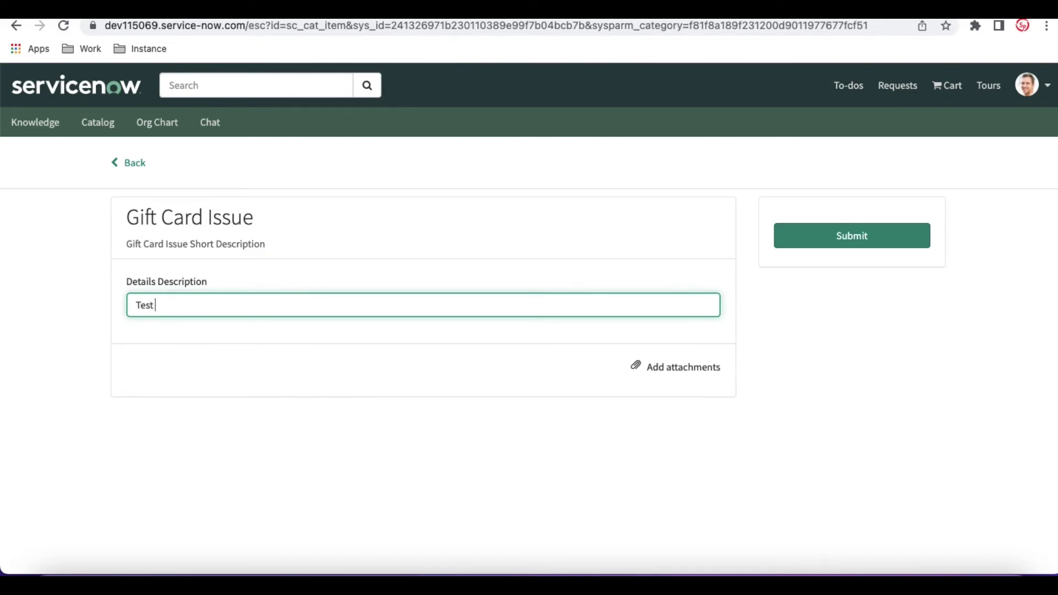
pyautogui.write('tails')
pyautogui.click(826, 242)
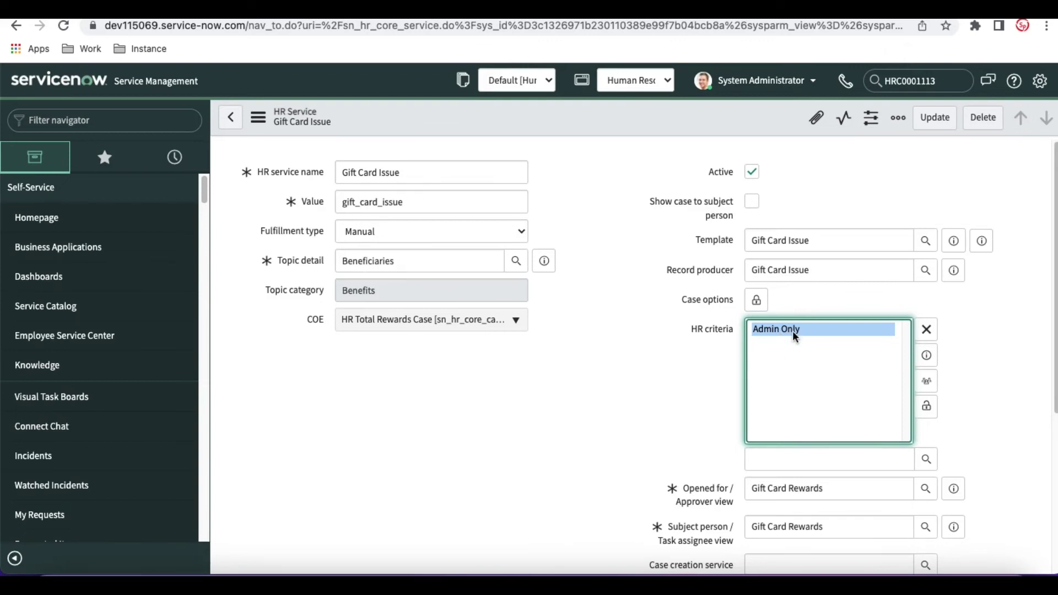
# - Remove the Admin Only HR criterion from the Gift Card Issue service and save it
pyautogui.click(926, 329)
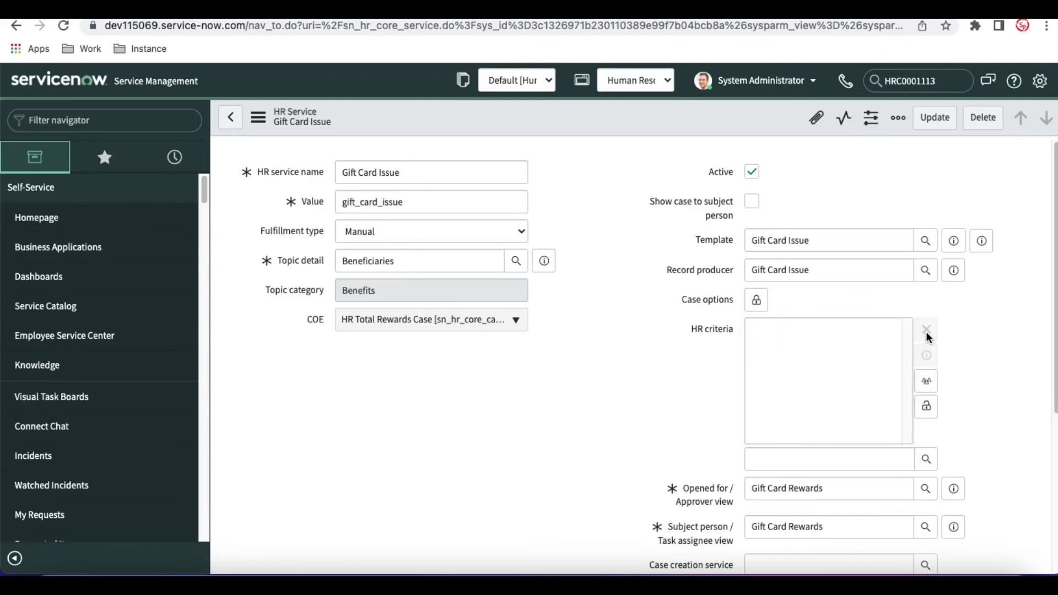
pyautogui.rightClick(606, 118)
pyautogui.click(619, 118)
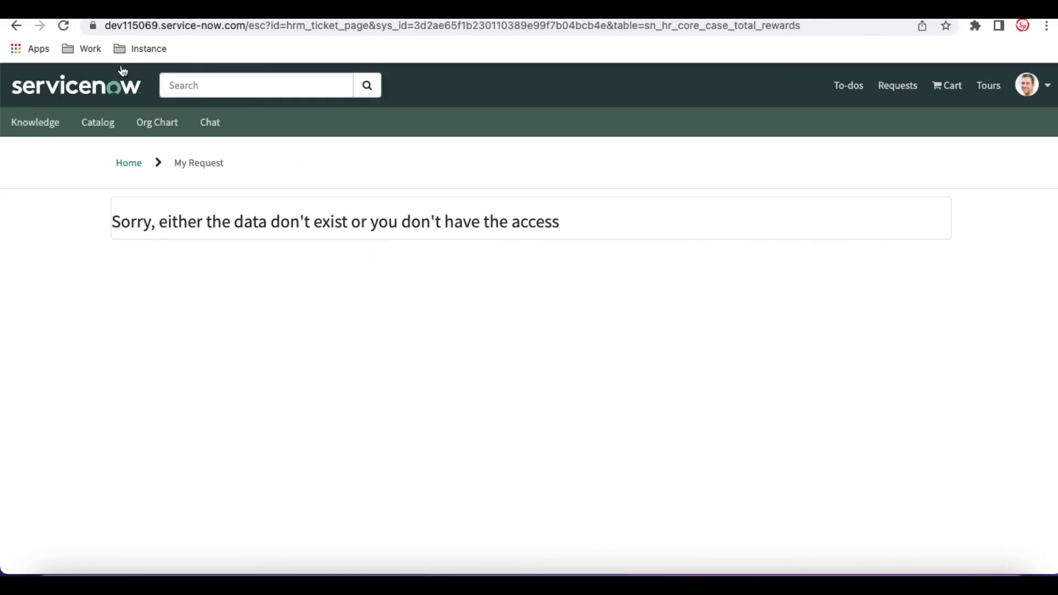
# - Resubmit the Gift Card Issue request with Details Description 'sdad' and check the resulting case title
pyautogui.click(17, 26)
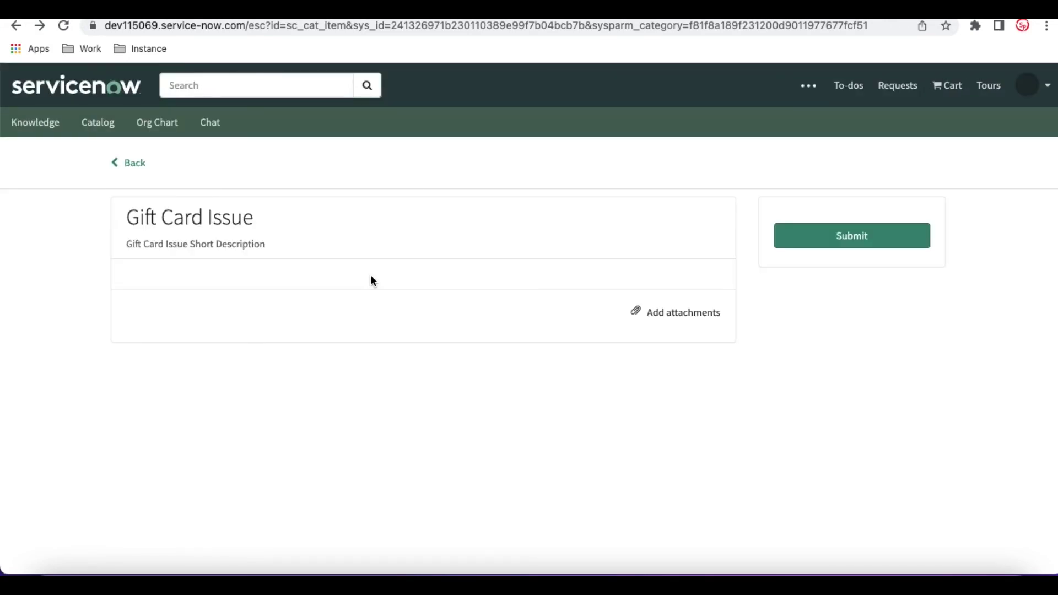
pyautogui.click(280, 309)
pyautogui.write('sd')
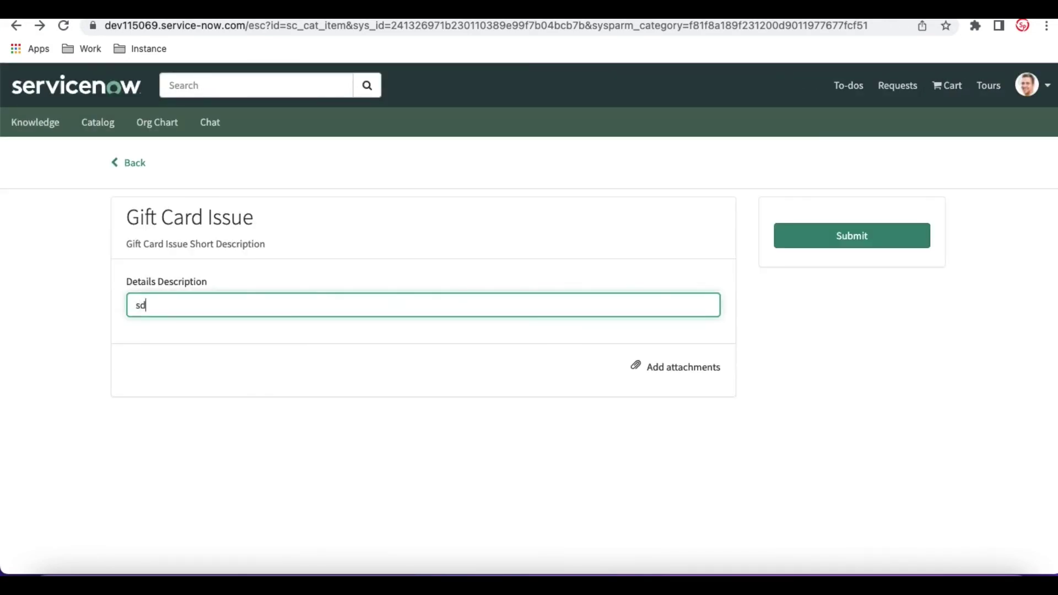
pyautogui.write('ad')
pyautogui.click(816, 220)
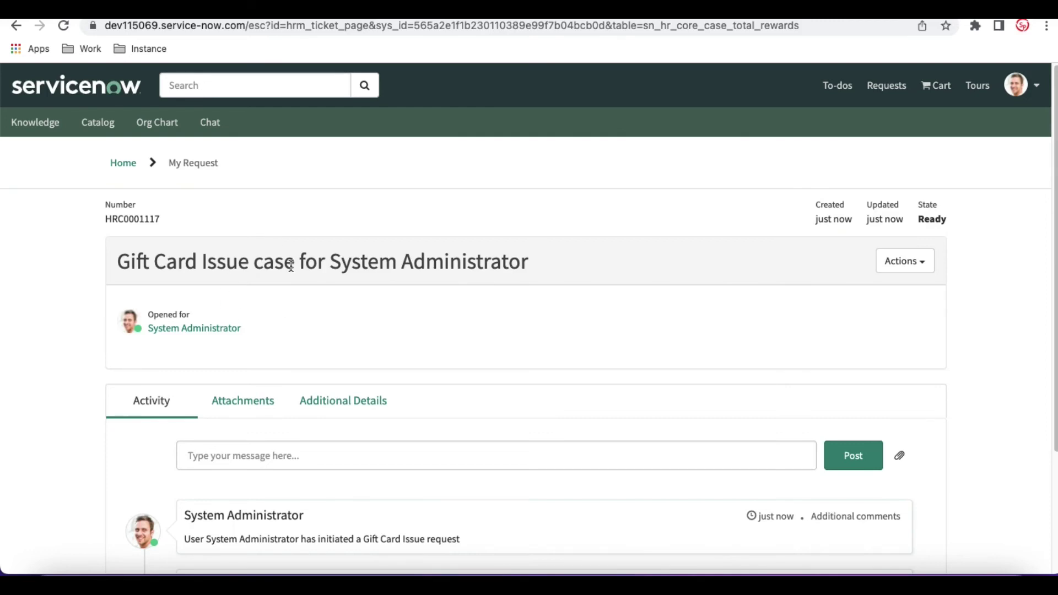
pyautogui.scroll(-1, 291, 266)
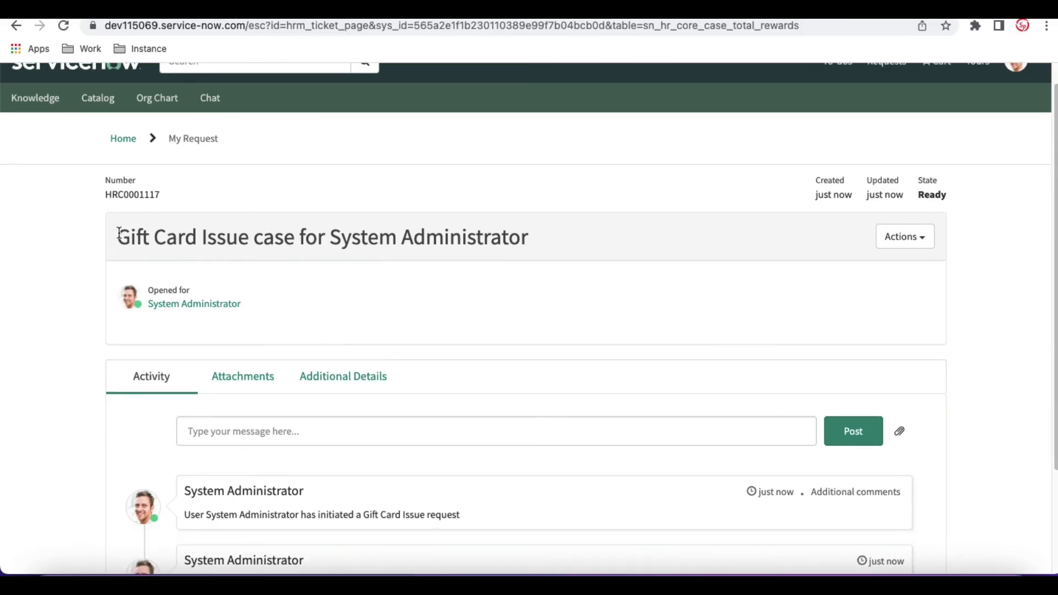
pyautogui.moveTo(119, 234); pyautogui.dragTo(316, 244)
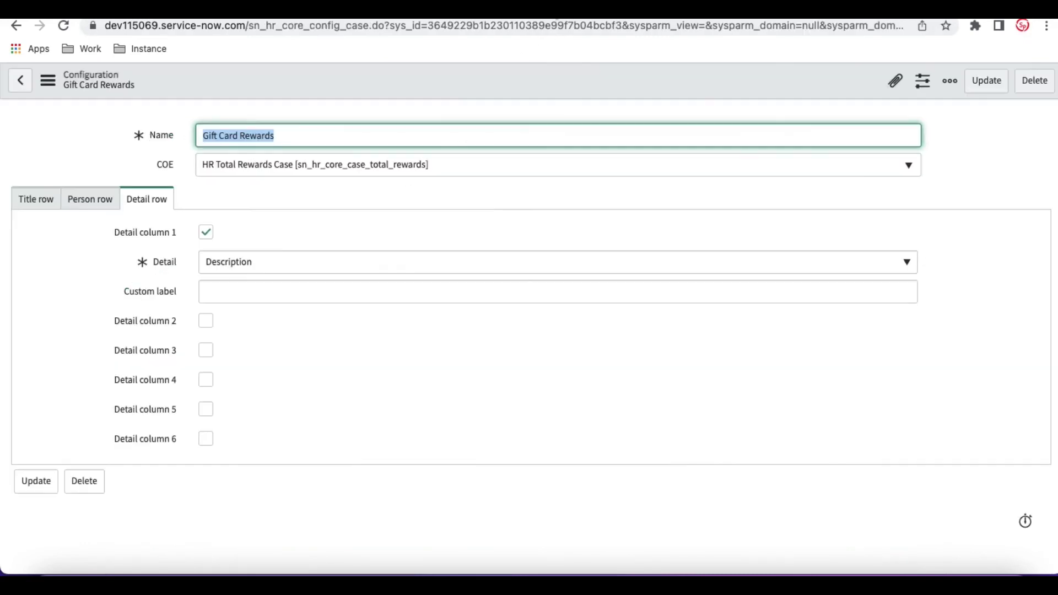
# - Compare the configuration's Title and Person rows against the new case, then view its Additional Details showing 'sdad'
pyautogui.click(26, 202)
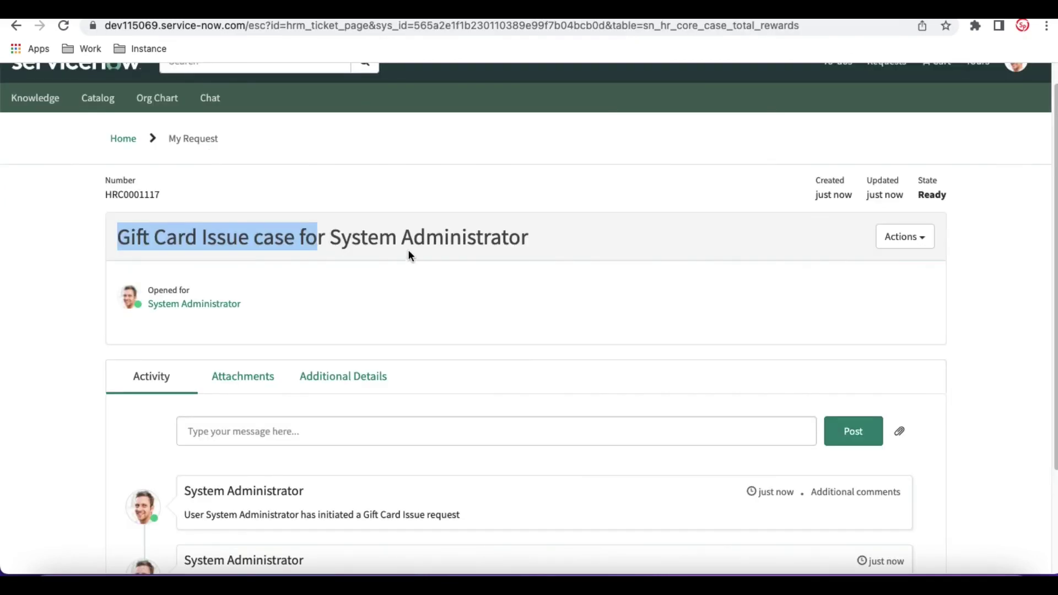
pyautogui.click(215, 247)
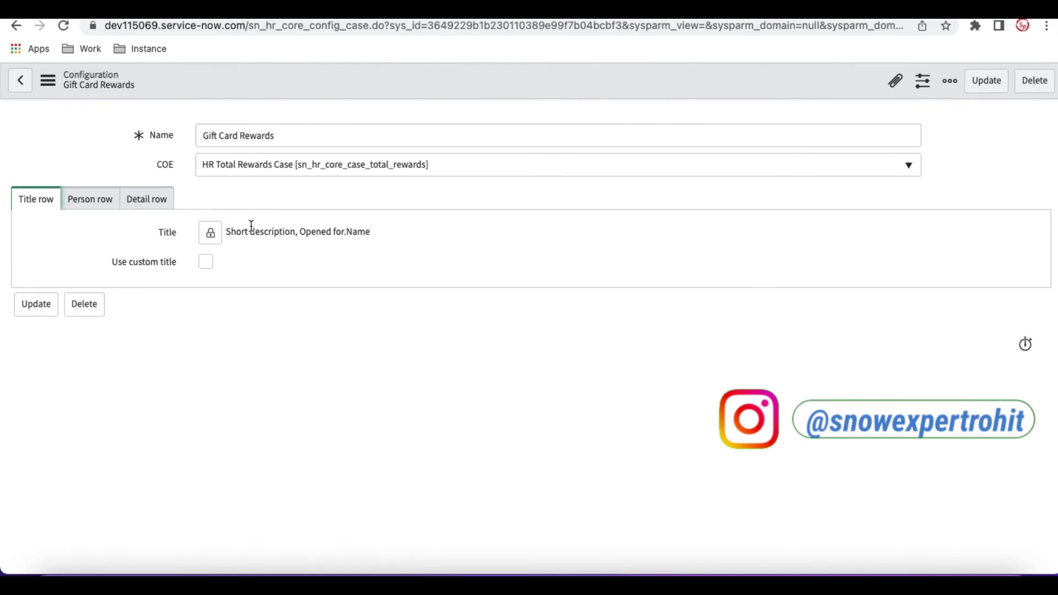
pyautogui.click(93, 201)
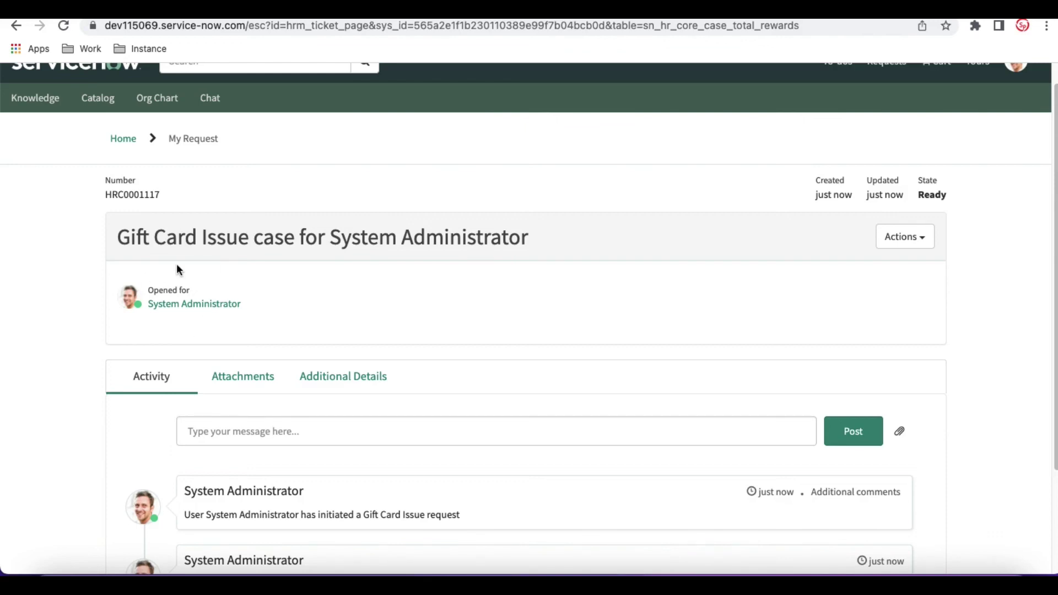
pyautogui.scroll(-3, 386, 399)
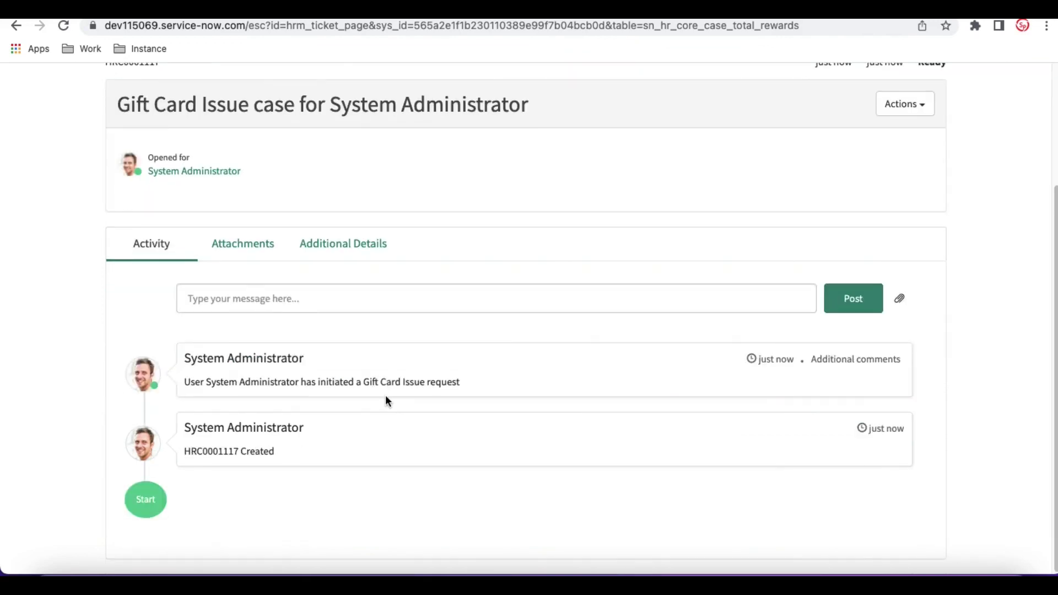
pyautogui.click(347, 252)
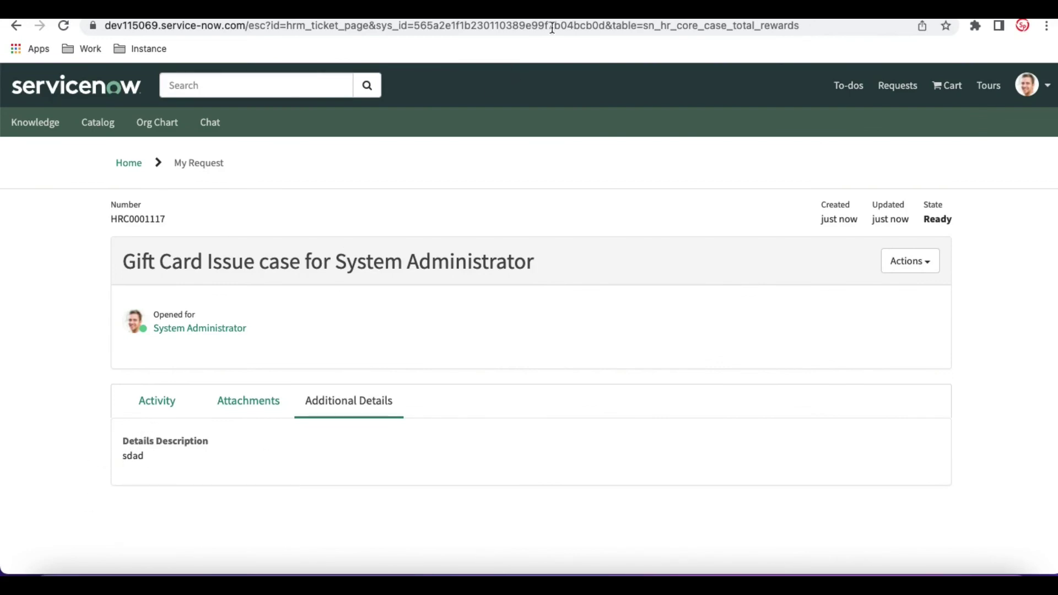
# - Review the Detail, Person and Title rows of Gift Card Rewards, then enable Use custom title
pyautogui.click(578, 8)
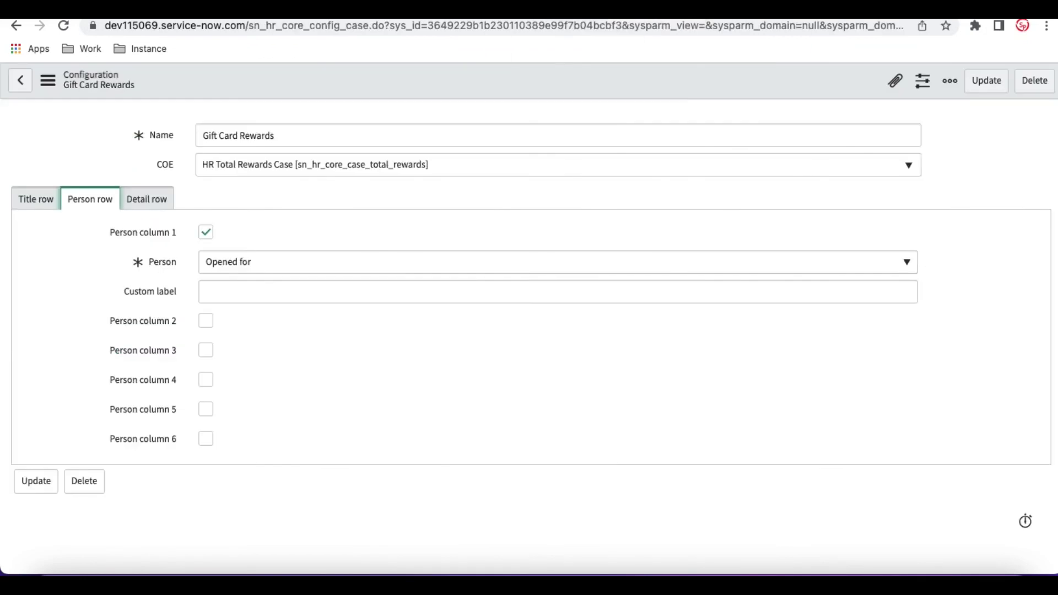
pyautogui.click(160, 199)
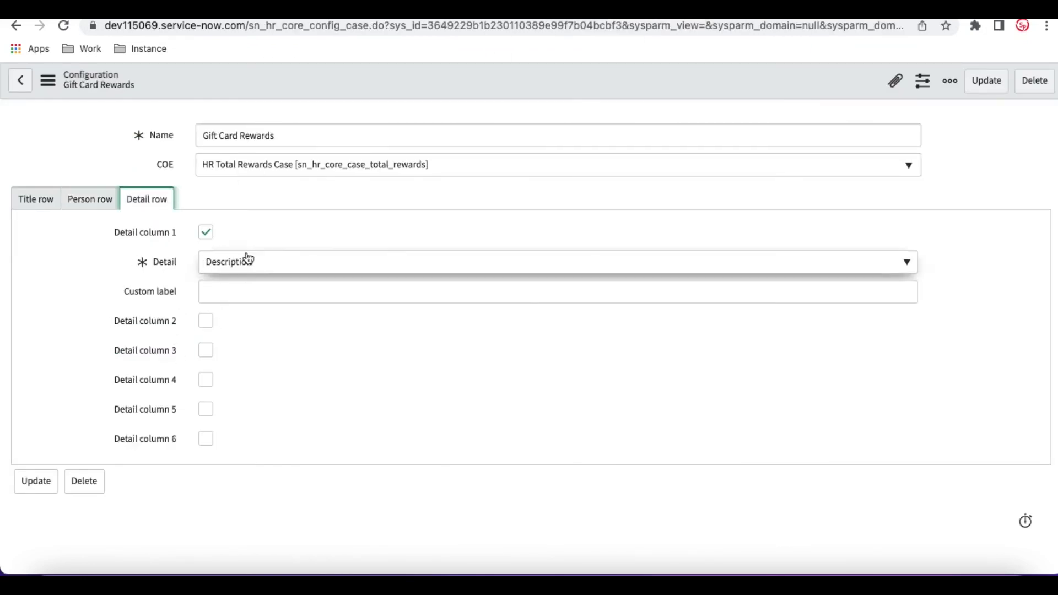
pyautogui.click(90, 207)
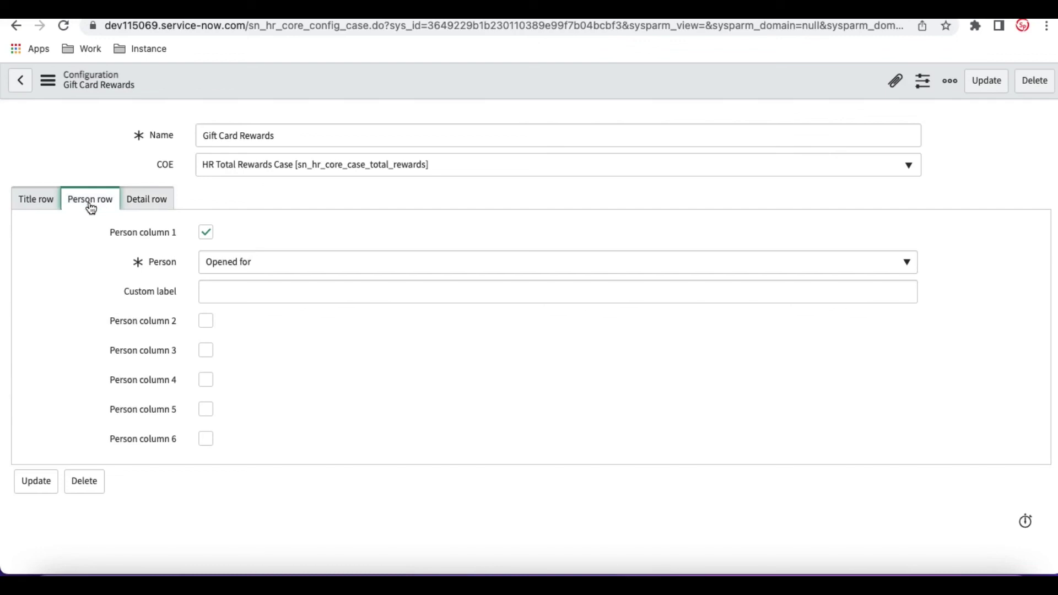
pyautogui.click(39, 205)
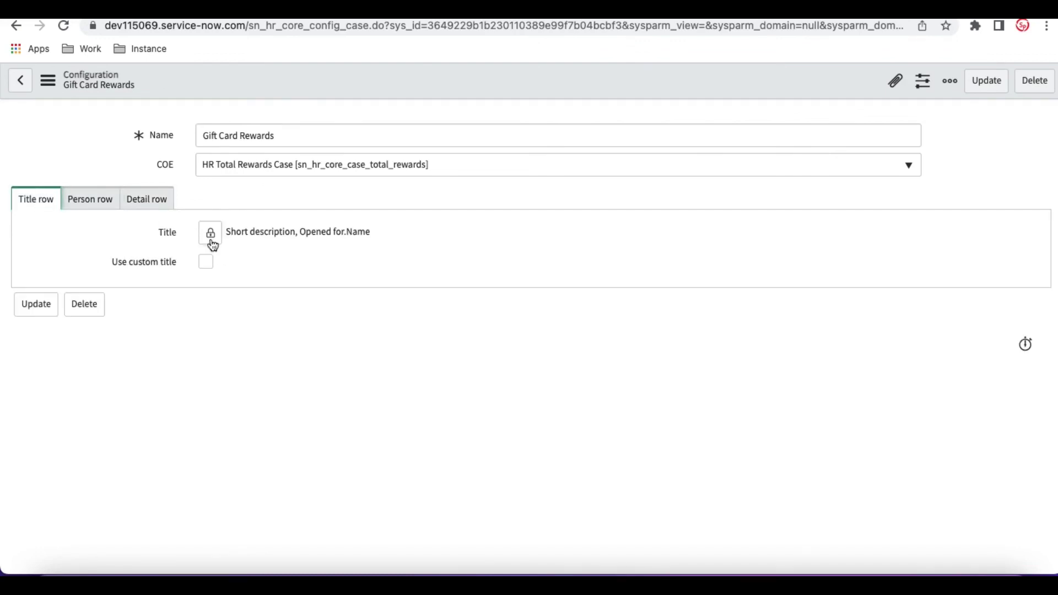
pyautogui.click(206, 263)
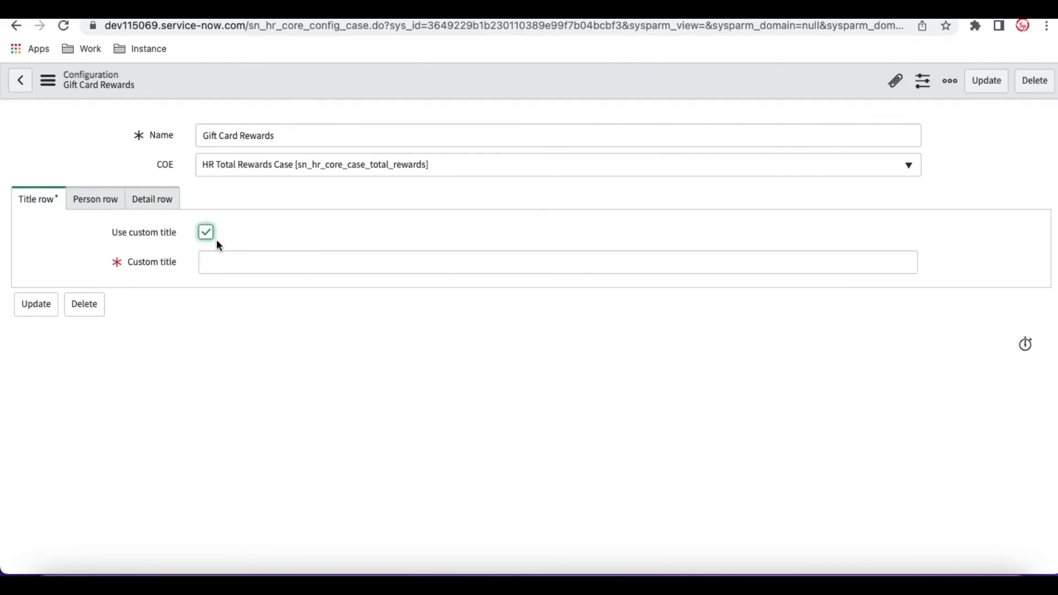